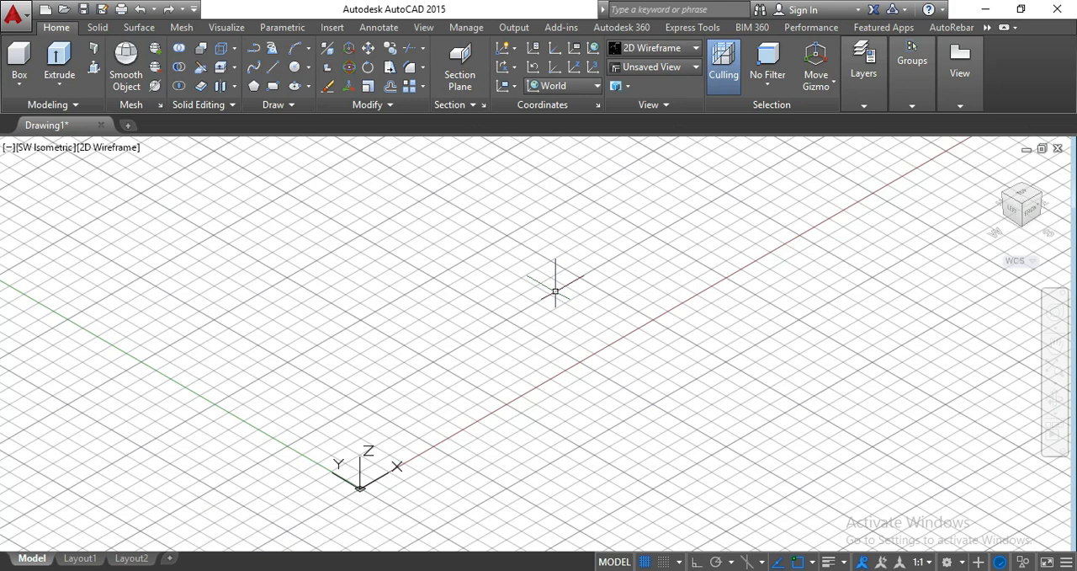
- With Ortho on, draw the base line along X from near the origin, with consecutive segments of 5" and 5'10"
{"action": "middle_click_drag", "start_coordinate": [548, 296], "coordinate": [560, 339]}
{"action": "type", "text": "l"}
{"action": "key", "text": "Return"}
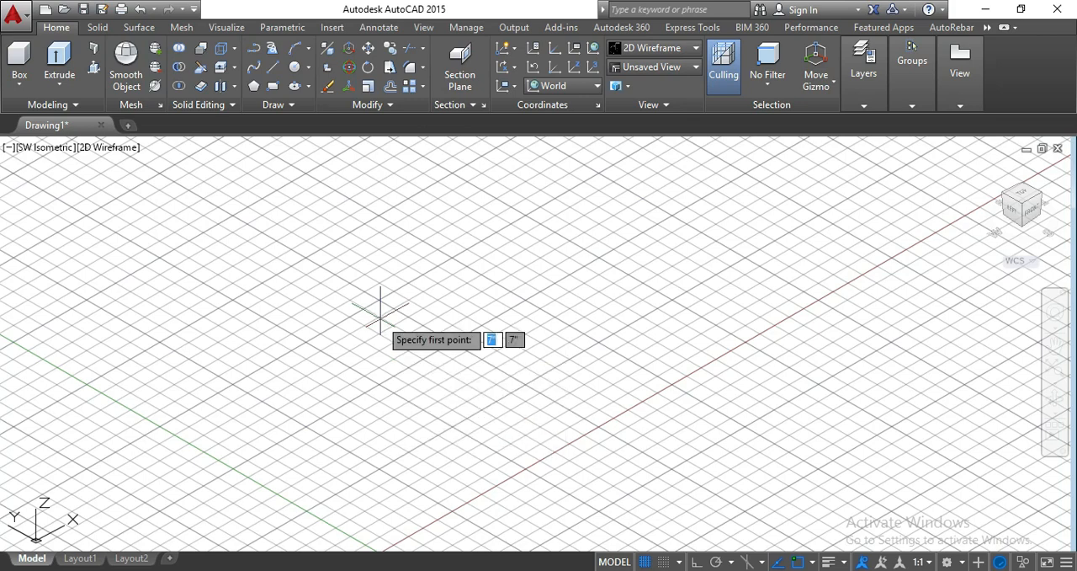
{"action": "left_click", "coordinate": [379, 471]}
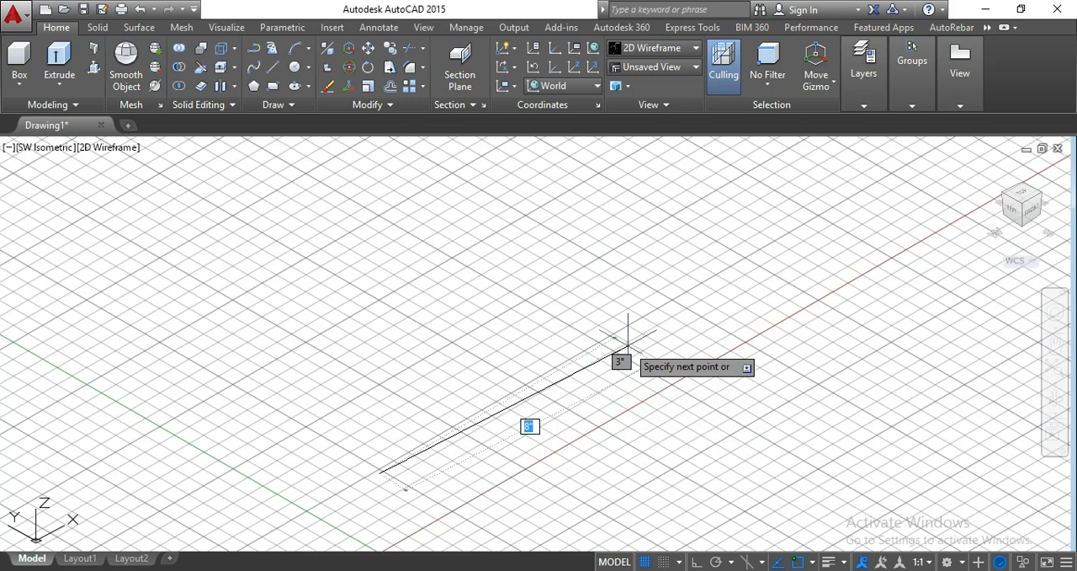
{"action": "key", "text": "F8"}
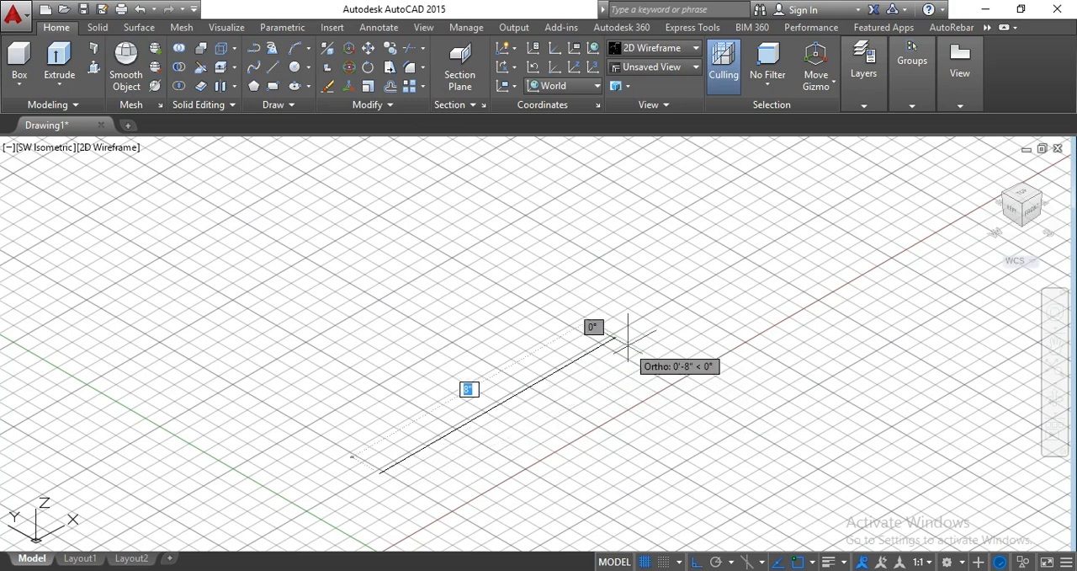
{"action": "type", "text": "5\""}
{"action": "key", "text": "Return"}
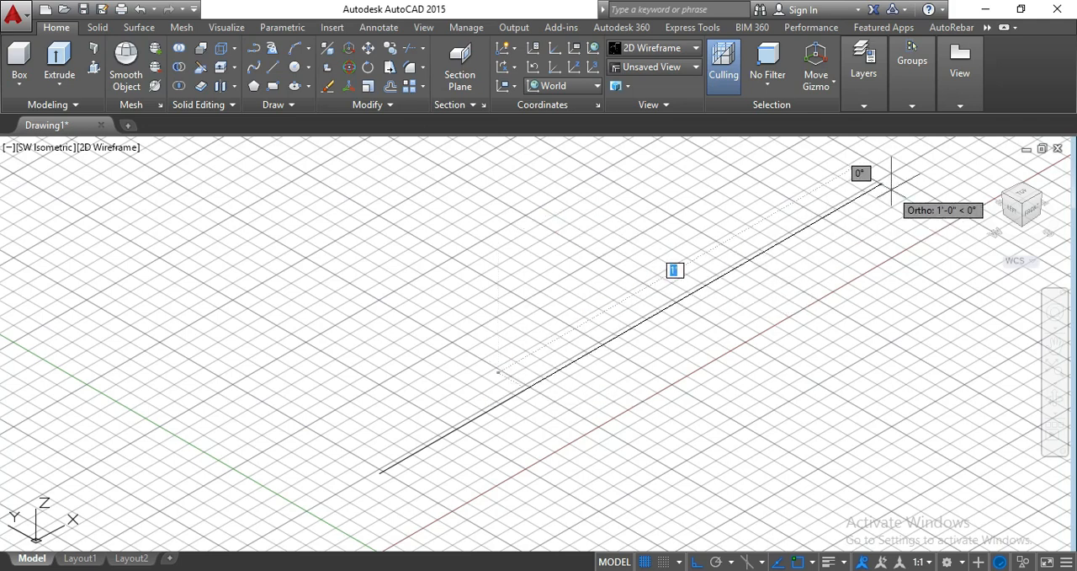
{"action": "type", "text": "5'10\""}
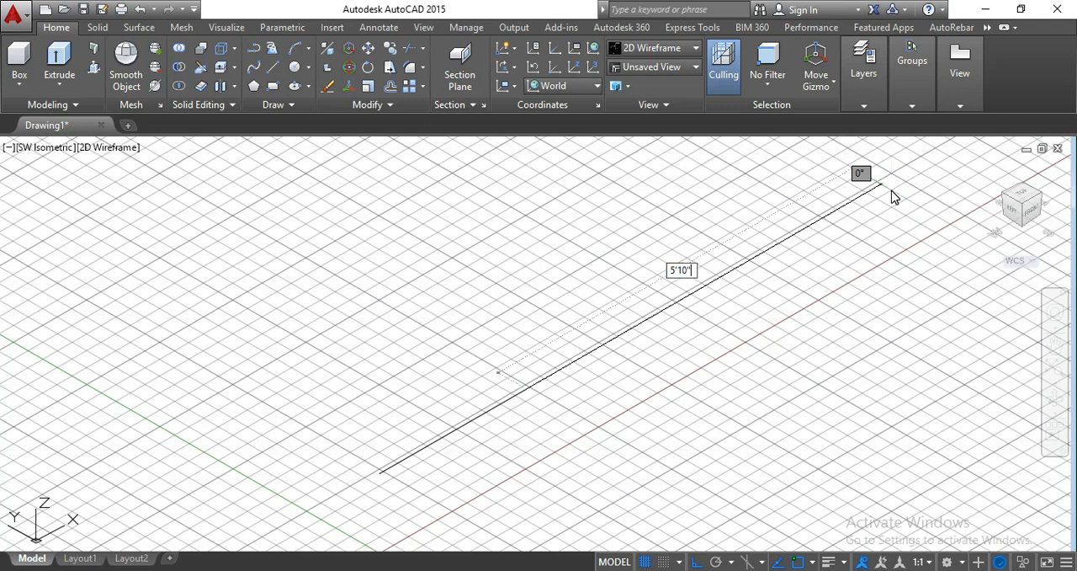
{"action": "key", "text": "Return"}
{"action": "scroll", "coordinate": [888, 187], "scroll_direction": "down", "scroll_amount": 7}
{"action": "middle_click_drag", "start_coordinate": [886, 191], "coordinate": [151, 411]}
{"action": "scroll", "coordinate": [217, 337], "scroll_direction": "up", "scroll_amount": 4}
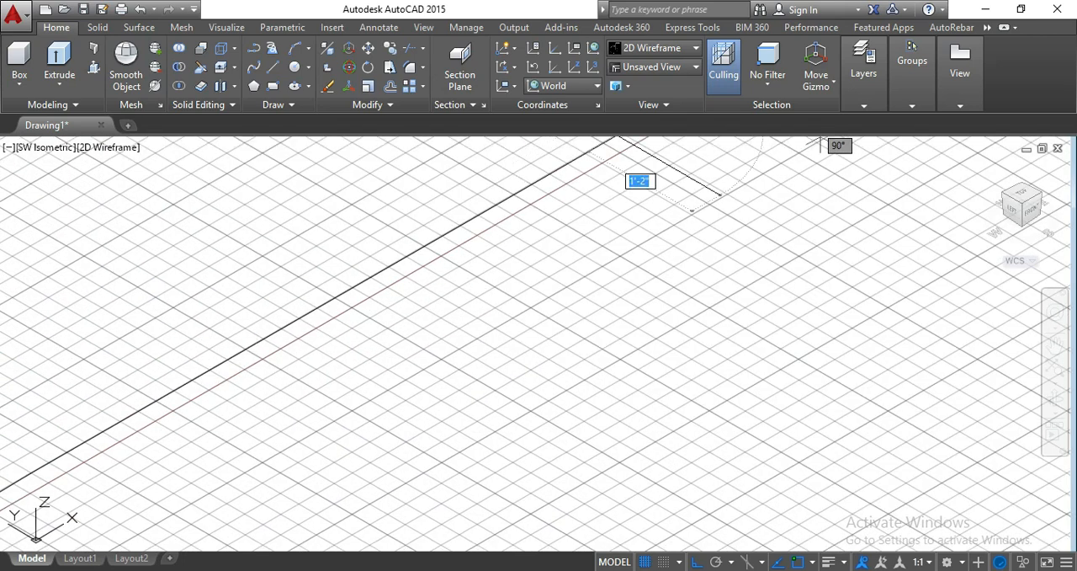
{"action": "scroll", "coordinate": [766, 233], "scroll_direction": "down", "scroll_amount": 2}
{"action": "middle_click", "coordinate": [761, 278]}
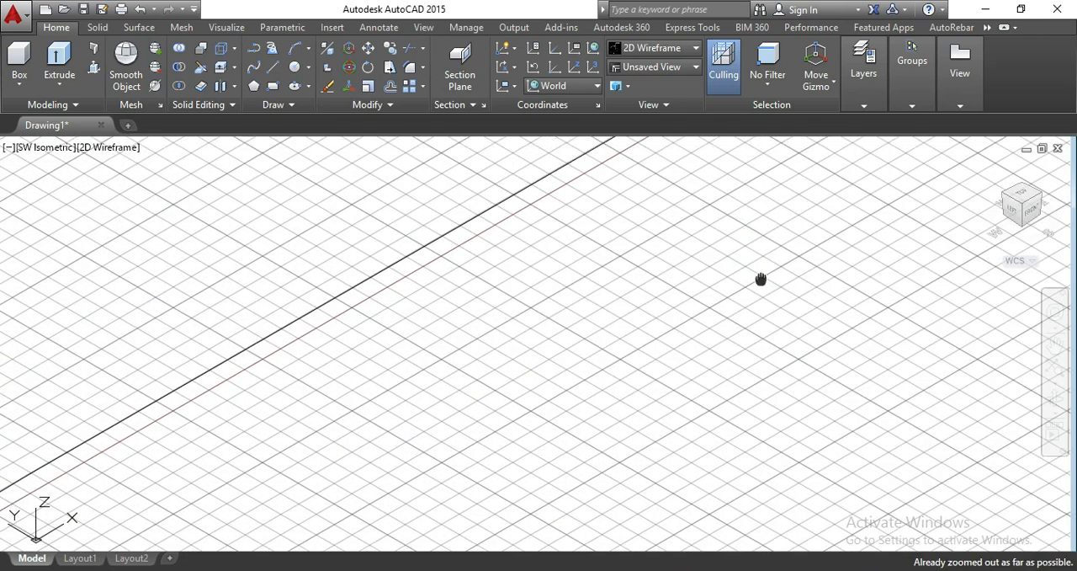
- Draw a 2'8" line along Y from the start point of the base line near the origin
{"action": "type", "text": "z"}
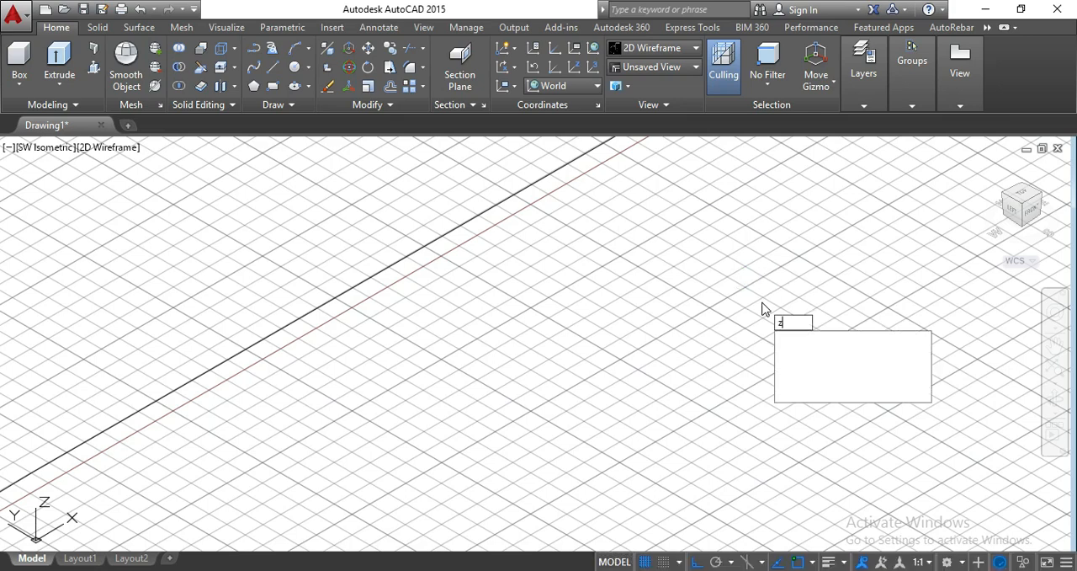
{"action": "key", "text": "Return"}
{"action": "type", "text": "e"}
{"action": "key", "text": "Return"}
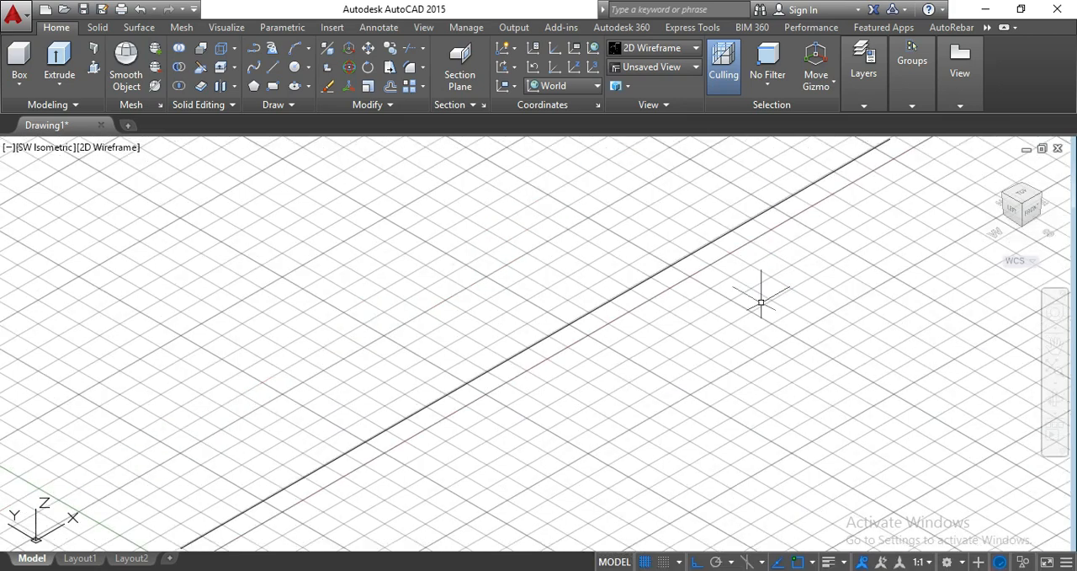
{"action": "scroll", "coordinate": [760, 301], "scroll_direction": "down", "scroll_amount": 4}
{"action": "middle_click_drag", "start_coordinate": [760, 303], "coordinate": [680, 317]}
{"action": "type", "text": "l"}
{"action": "key", "text": "Return"}
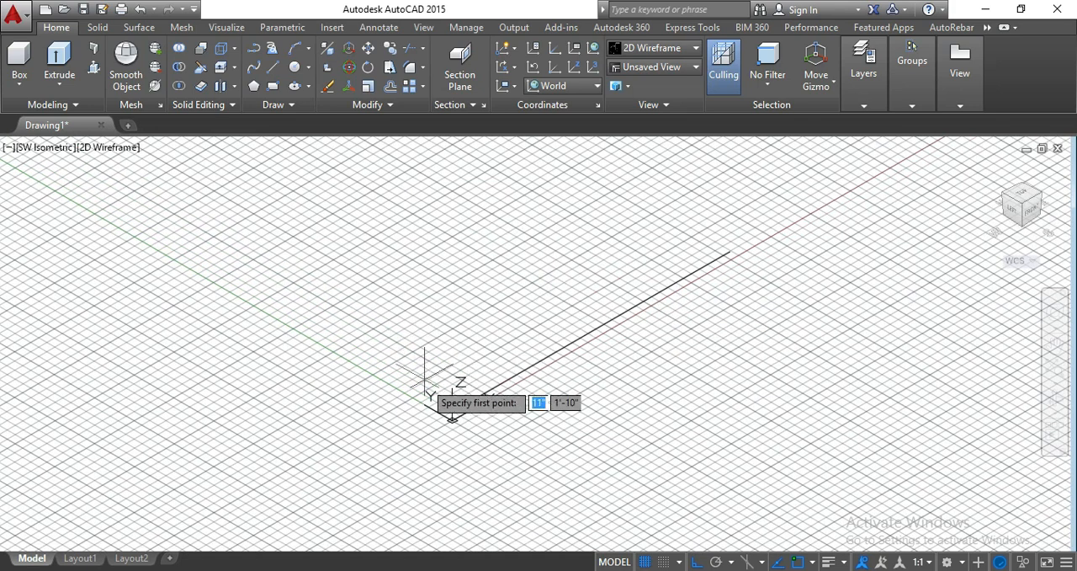
{"action": "left_click", "coordinate": [452, 417]}
{"action": "scroll", "coordinate": [399, 370], "scroll_direction": "up", "scroll_amount": 2}
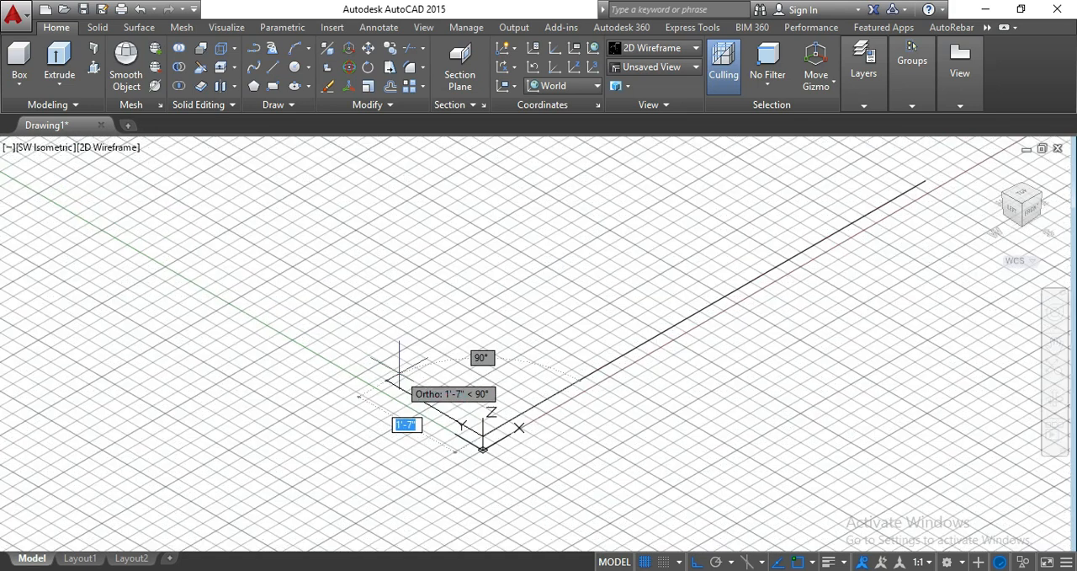
{"action": "scroll", "coordinate": [399, 370], "scroll_direction": "up", "scroll_amount": 2}
{"action": "middle_click_drag", "start_coordinate": [399, 371], "coordinate": [370, 343]}
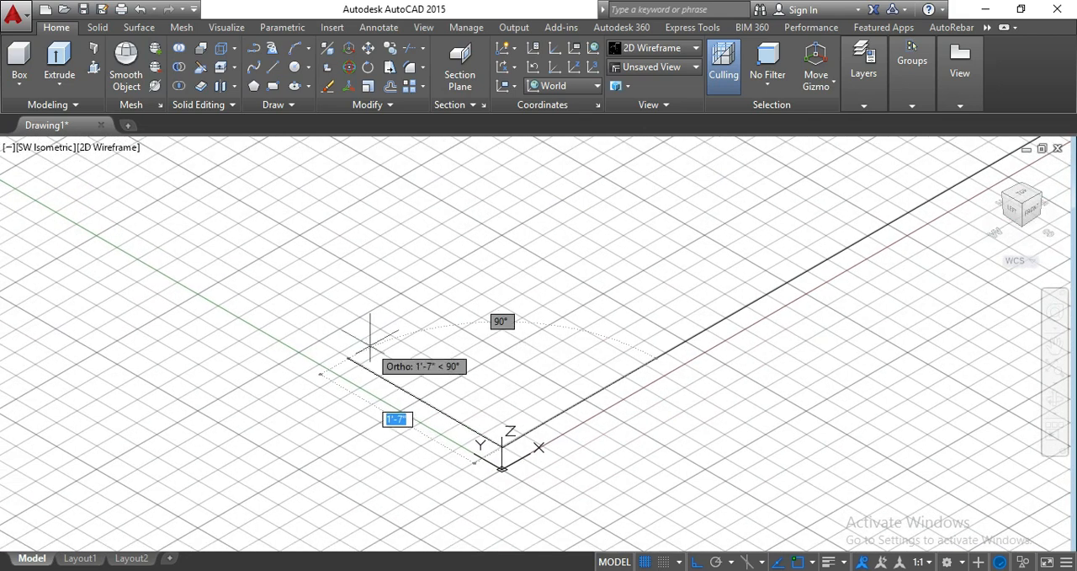
{"action": "type", "text": "2'8"}
{"action": "key", "text": "Return"}
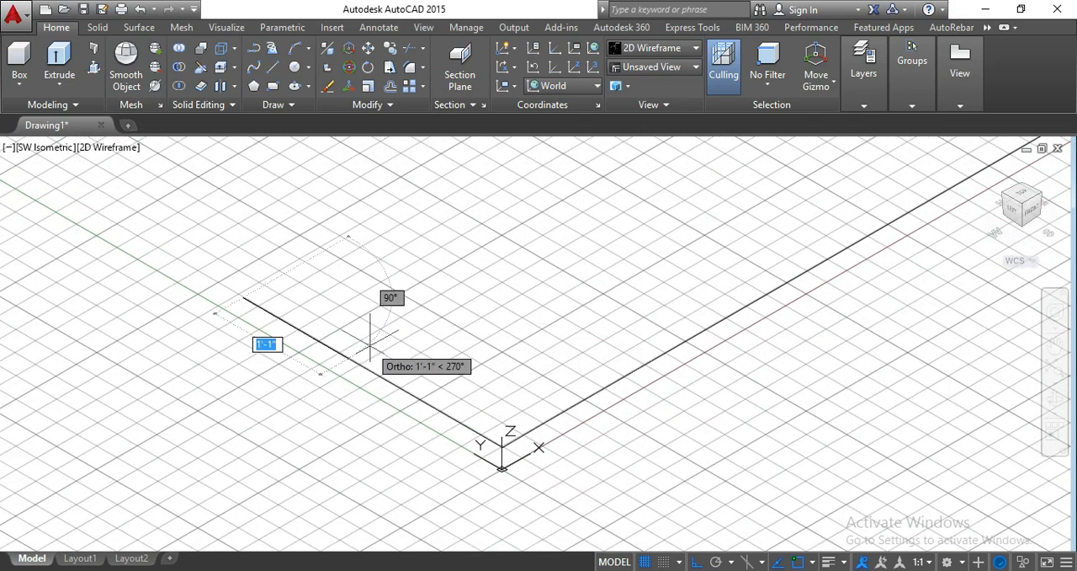
- Complete the base rectangle with a long side parallel to the base line and a short side back to its far end
{"action": "scroll", "coordinate": [371, 345], "scroll_direction": "down", "scroll_amount": 4}
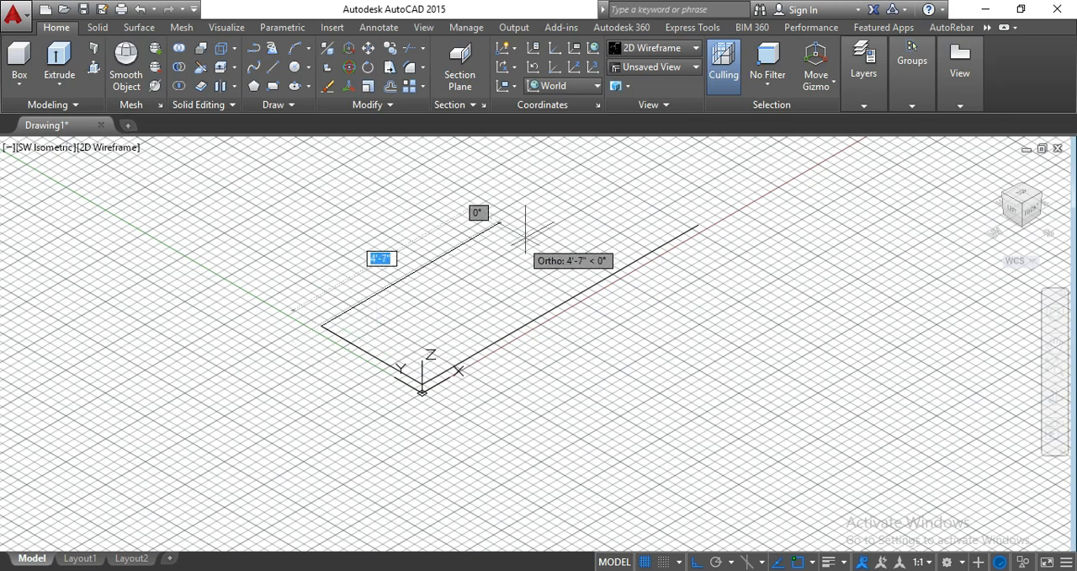
{"action": "left_click", "coordinate": [610, 170]}
{"action": "left_click", "coordinate": [692, 225]}
{"action": "key", "text": "Return"}
{"action": "key", "text": "Return"}
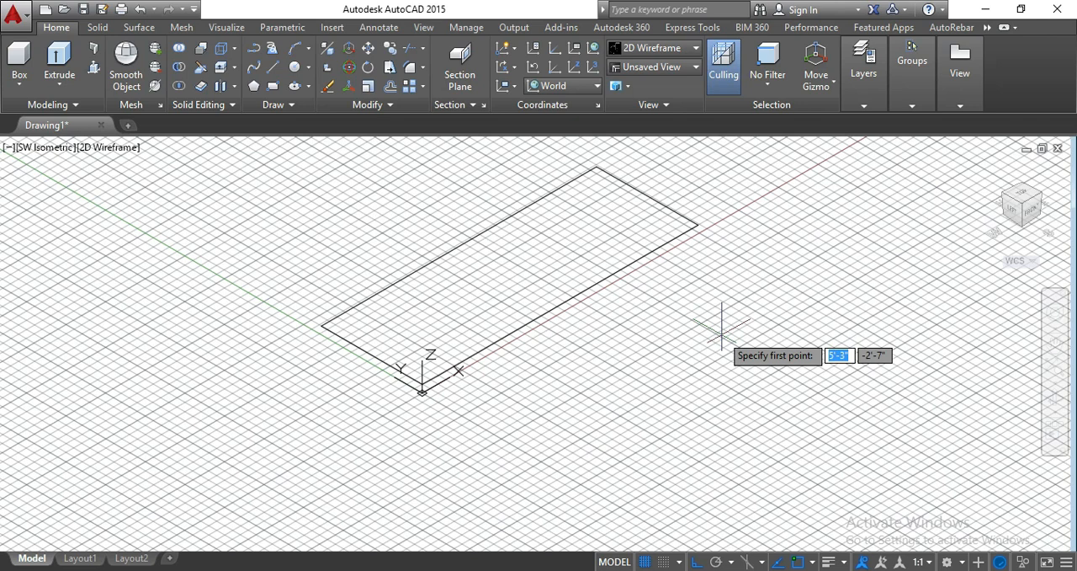
- Draw an upright rectangular outline about 2'-5" high over the base line, from the corner near the origin to the far end
{"action": "scroll", "coordinate": [721, 328], "scroll_direction": "down", "scroll_amount": 2}
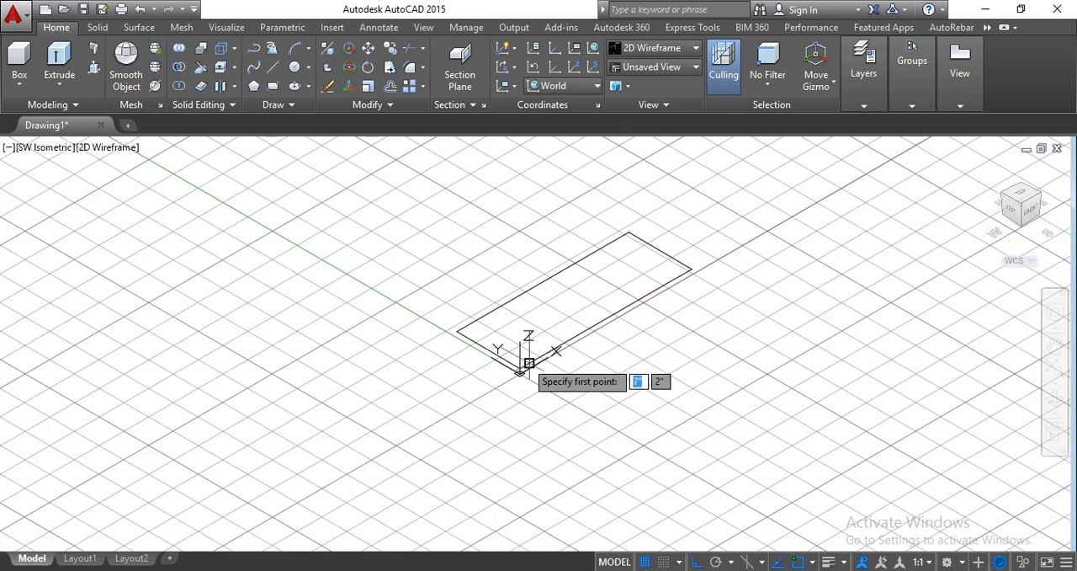
{"action": "left_click", "coordinate": [519, 371]}
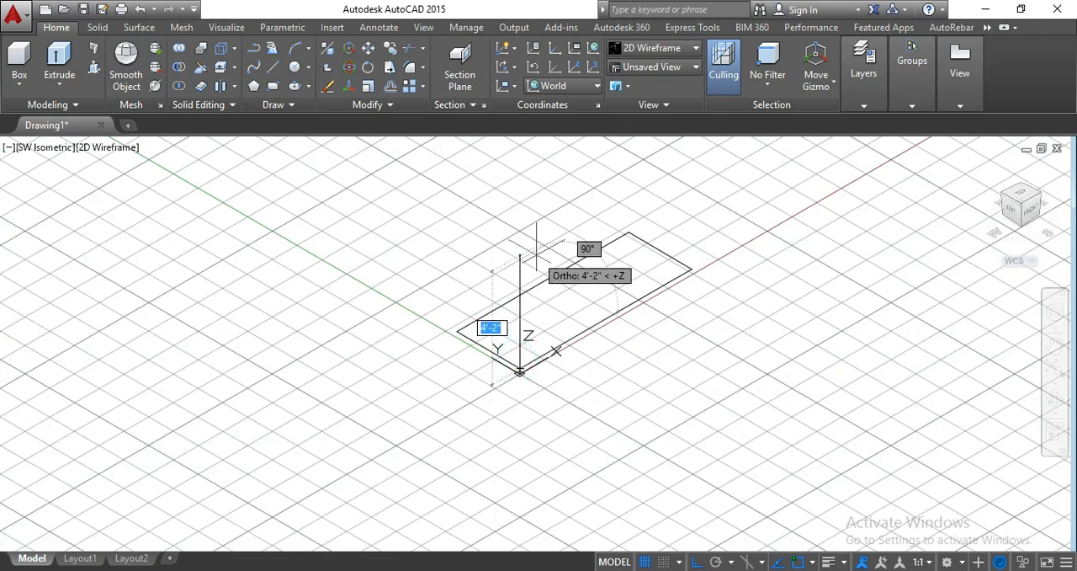
{"action": "type", "text": "2'"}
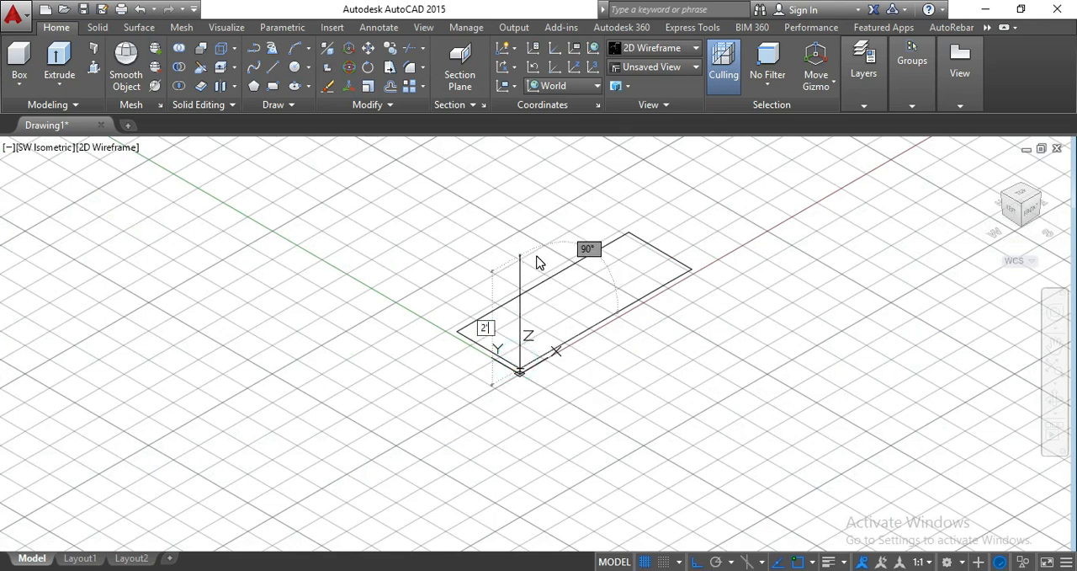
{"action": "key", "text": "Return"}
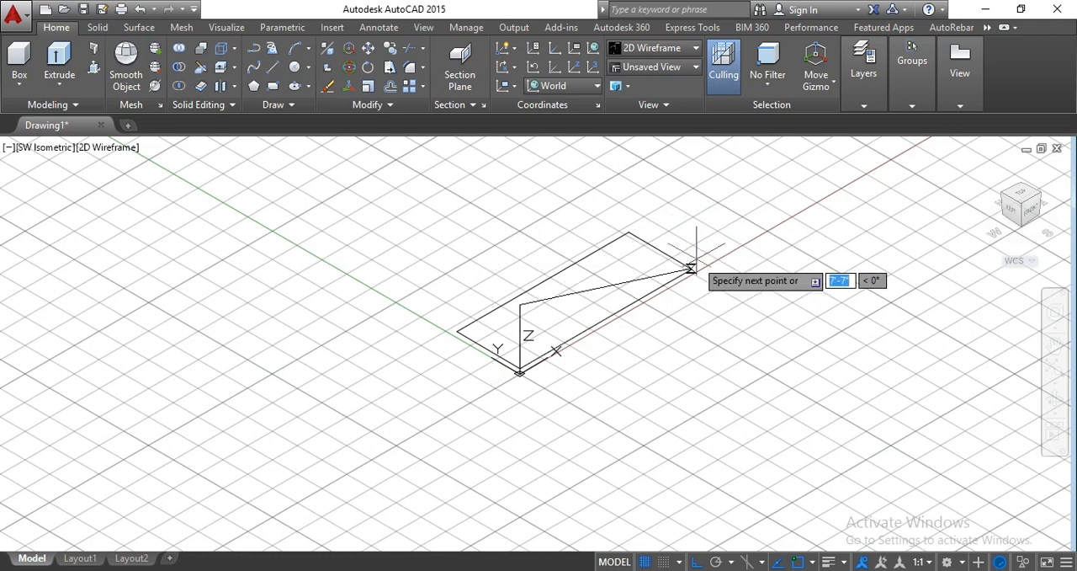
{"action": "left_click", "coordinate": [692, 207]}
{"action": "left_click", "coordinate": [692, 269]}
{"action": "key", "text": "Return"}
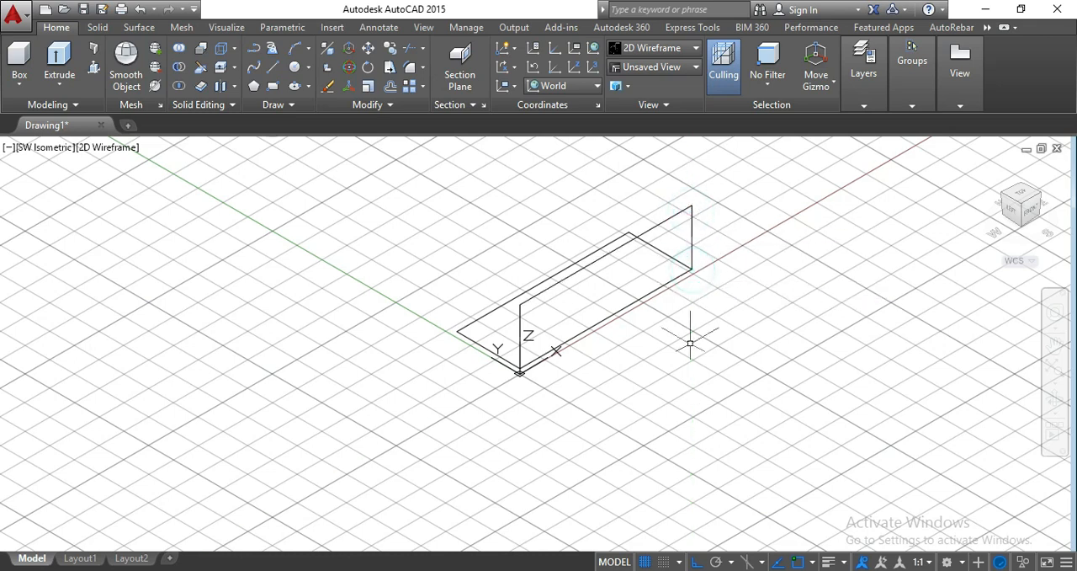
- Draw a vertical line from the end of the 5" base segment up to the upright outline's top edge
{"action": "key", "text": "Return"}
{"action": "scroll", "coordinate": [522, 367], "scroll_direction": "up", "scroll_amount": 3}
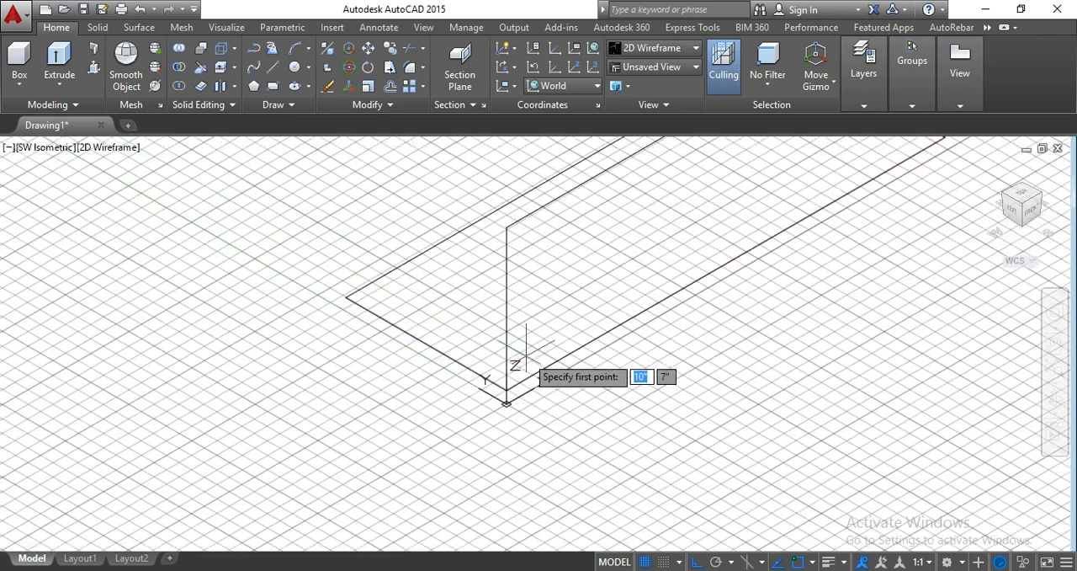
{"action": "key", "text": "Escape"}
{"action": "left_click", "coordinate": [523, 381]}
{"action": "key", "text": "Return"}
{"action": "left_click", "coordinate": [532, 376]}
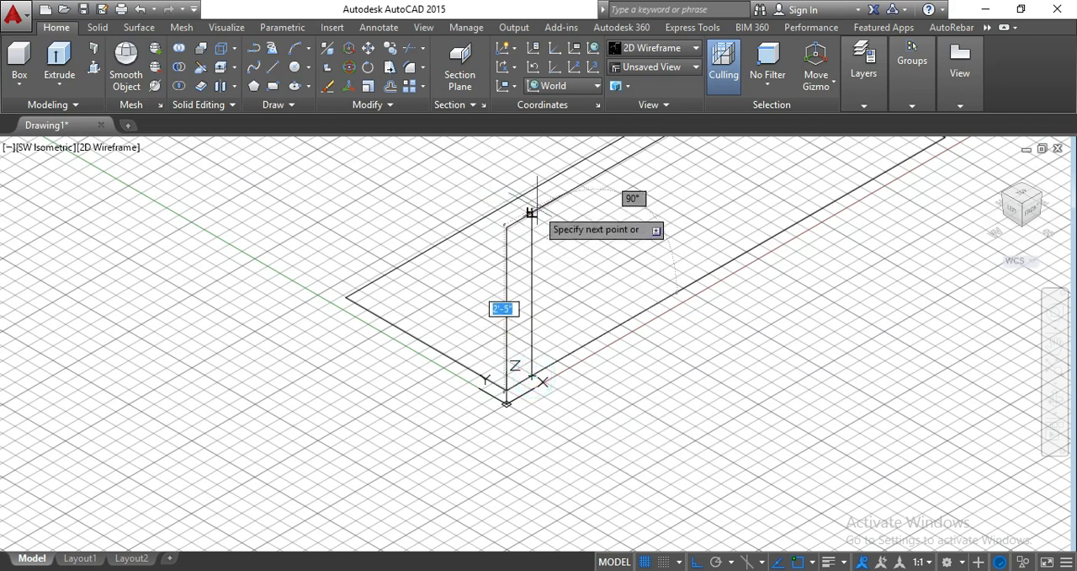
{"action": "left_click", "coordinate": [533, 214]}
{"action": "key", "text": "Return"}
{"action": "key", "text": "Return"}
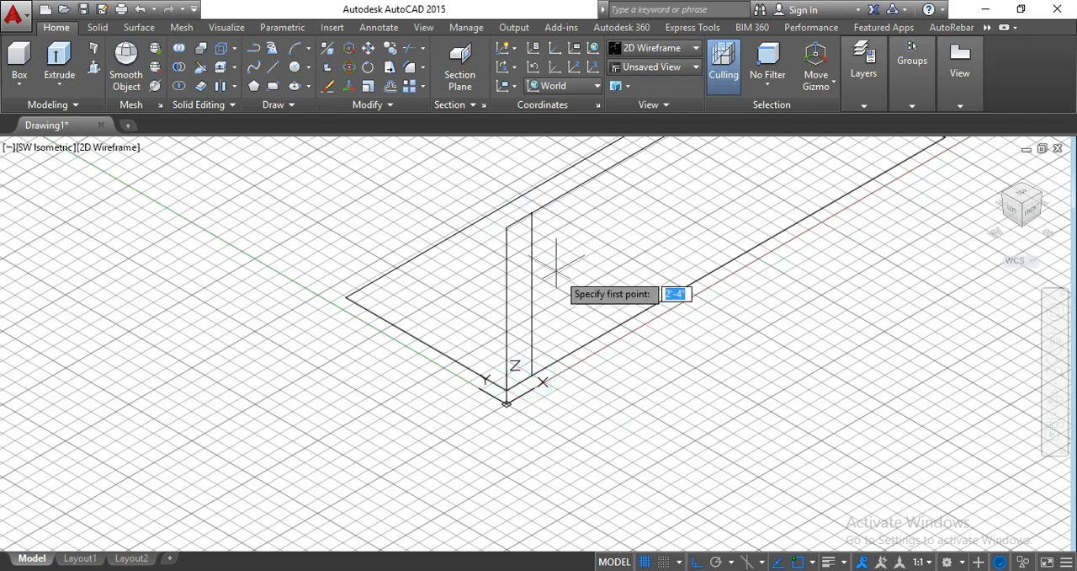
- Draw a second vertical line from the far end of the 5'10" base segment up to the outline's top edge
{"action": "scroll", "coordinate": [561, 278], "scroll_direction": "down", "scroll_amount": 2}
{"action": "middle_click_drag", "start_coordinate": [561, 282], "coordinate": [511, 318]}
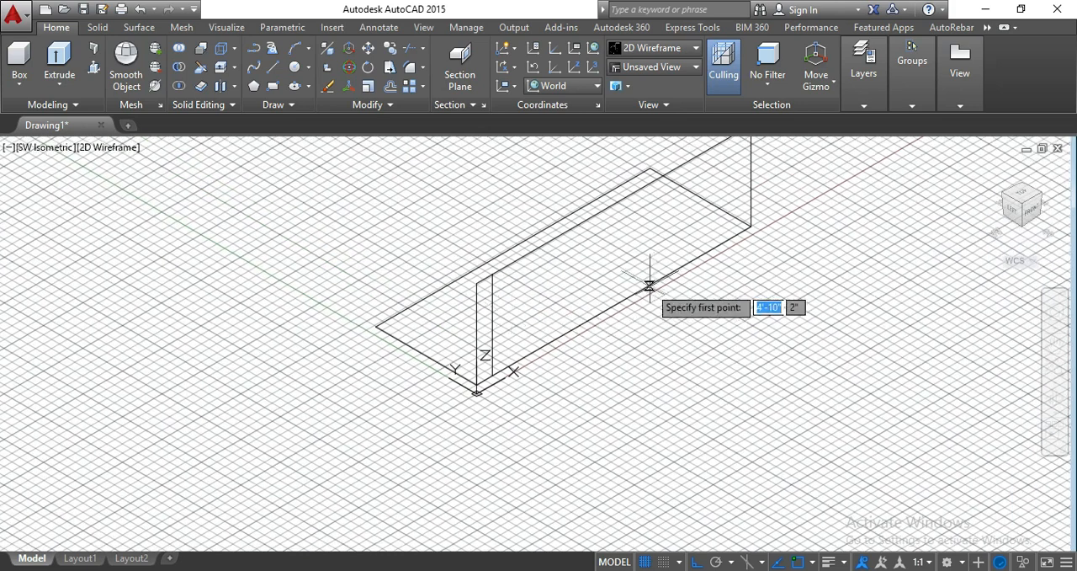
{"action": "key", "text": "Escape"}
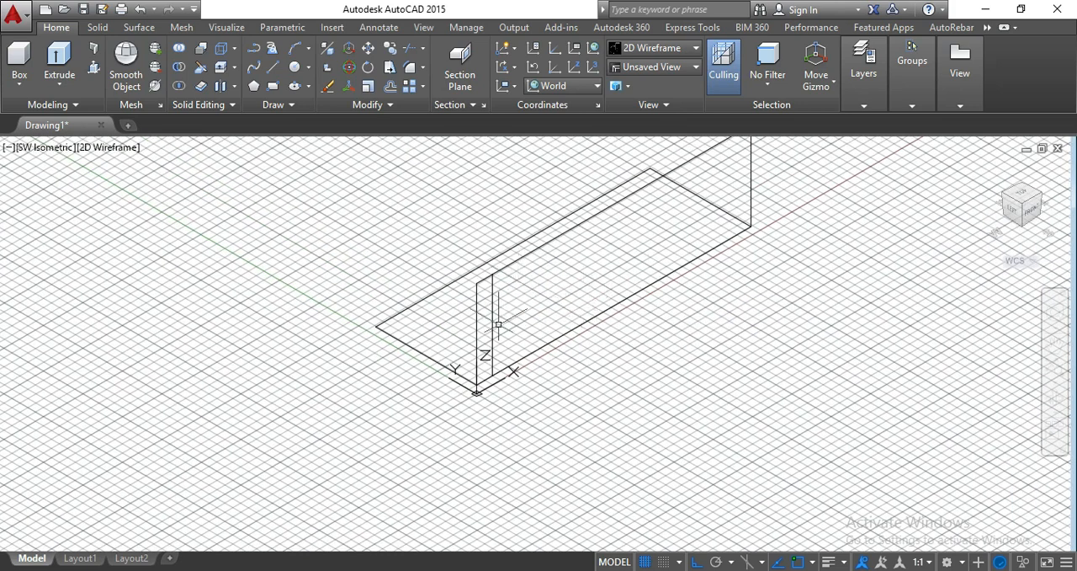
{"action": "left_click", "coordinate": [588, 321]}
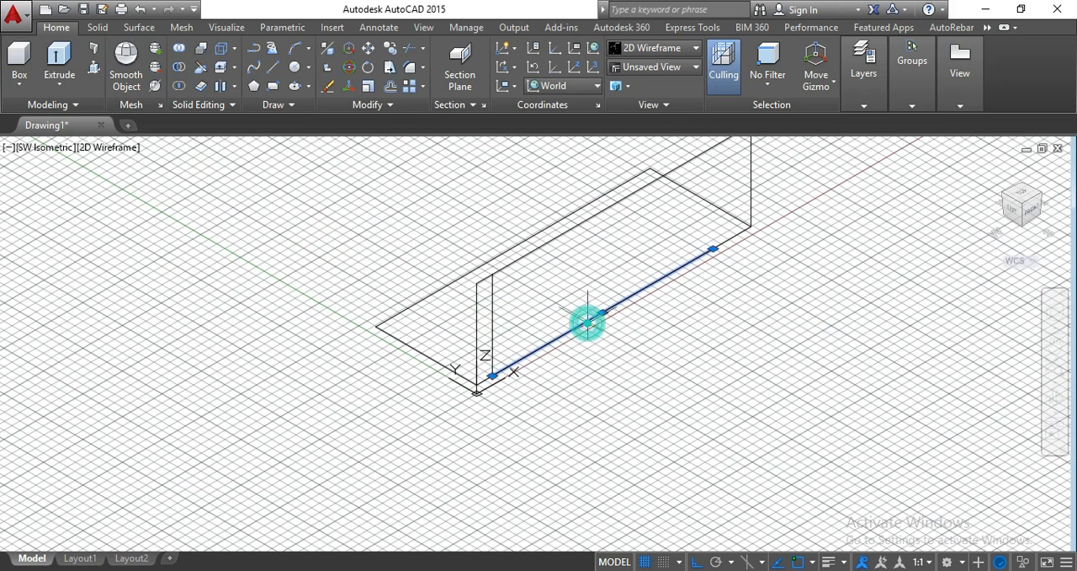
{"action": "type", "text": "l"}
{"action": "key", "text": "Return"}
{"action": "left_click", "coordinate": [712, 249]}
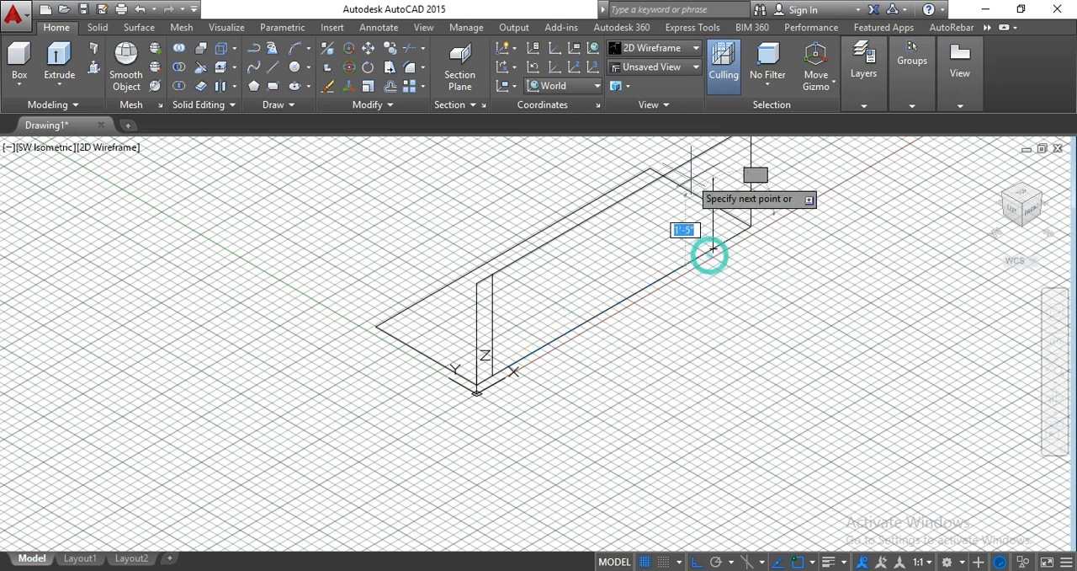
{"action": "left_click", "coordinate": [713, 145]}
{"action": "key", "text": "Return"}
{"action": "key", "text": "Return"}
{"action": "key", "text": "Escape"}
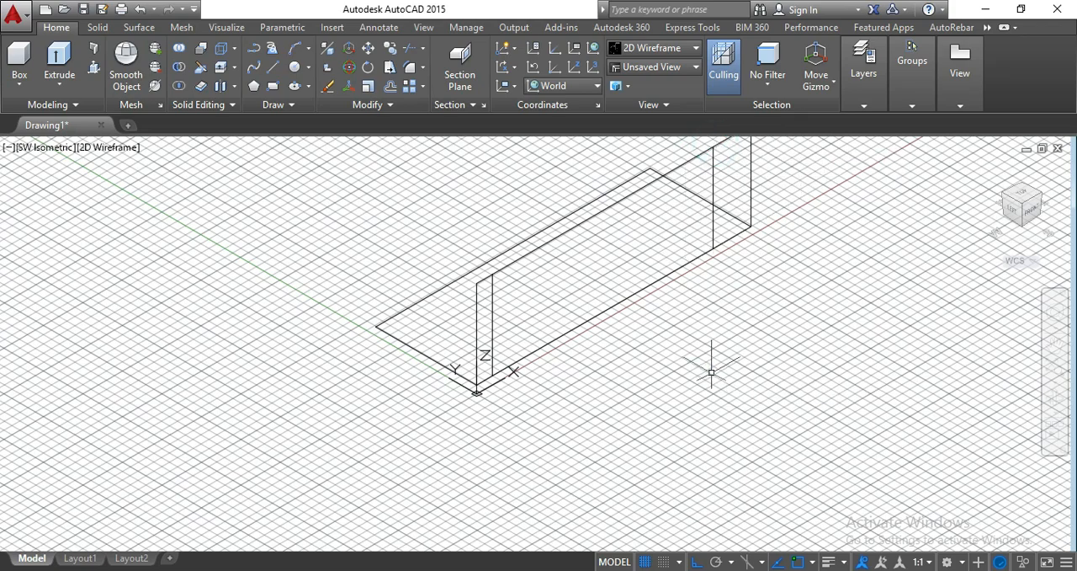
{"action": "key", "text": "alt+Tab"}
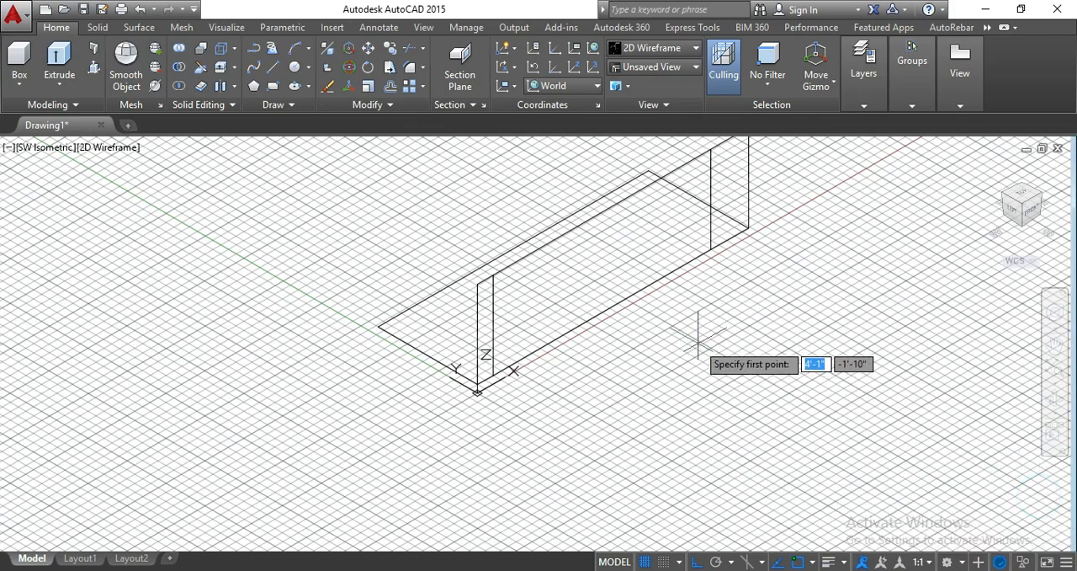
{"action": "middle_click_drag", "start_coordinate": [698, 335], "coordinate": [684, 412]}
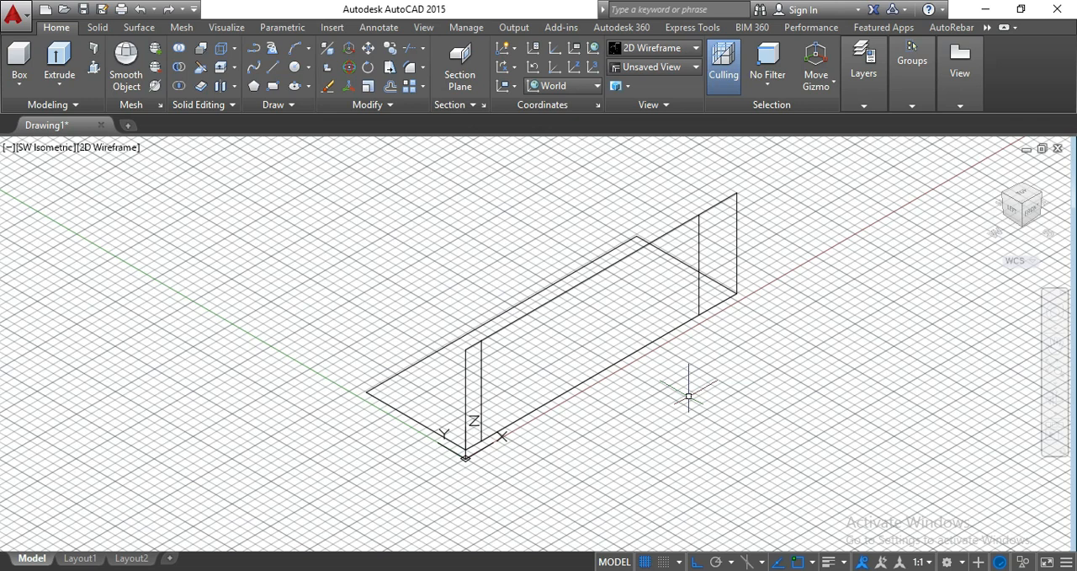
{"action": "type", "text": "l"}
{"action": "key", "text": "BackSpace"}
{"action": "type", "text": "o"}
{"action": "key", "text": "Return"}
{"action": "type", "text": "2'5"}
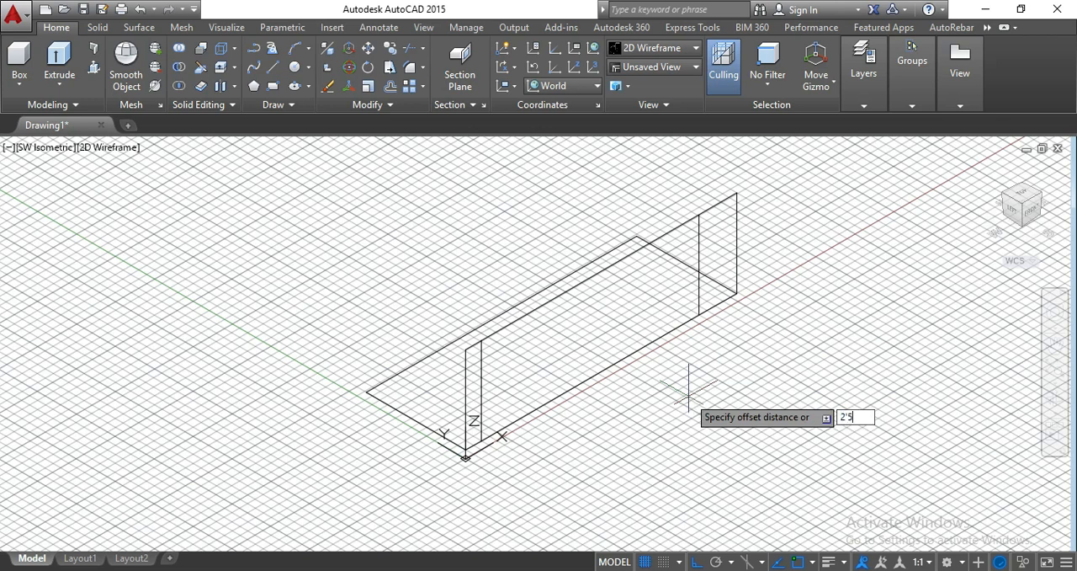
{"action": "key", "text": "Return"}
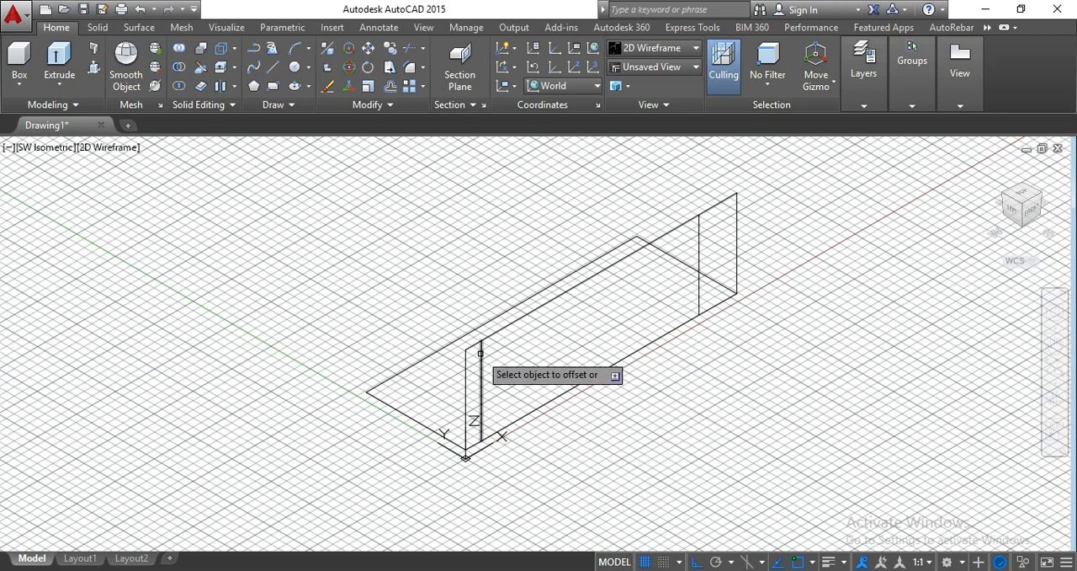
{"action": "scroll", "coordinate": [553, 365], "scroll_direction": "down", "scroll_amount": 2}
{"action": "scroll", "coordinate": [553, 365], "scroll_direction": "up", "scroll_amount": 4}
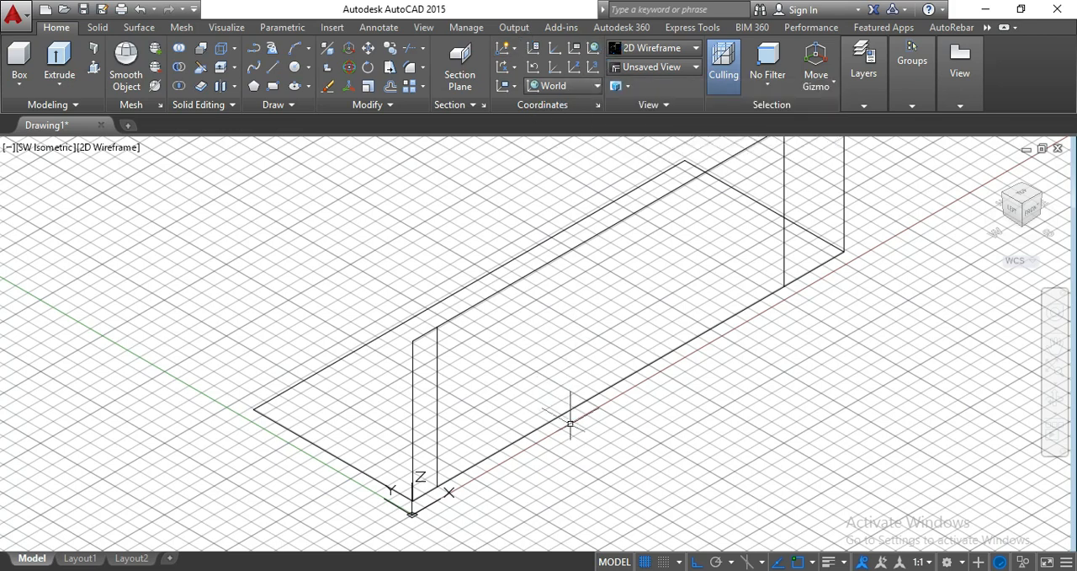
{"action": "key", "text": "Return"}
{"action": "left_click", "coordinate": [438, 468]}
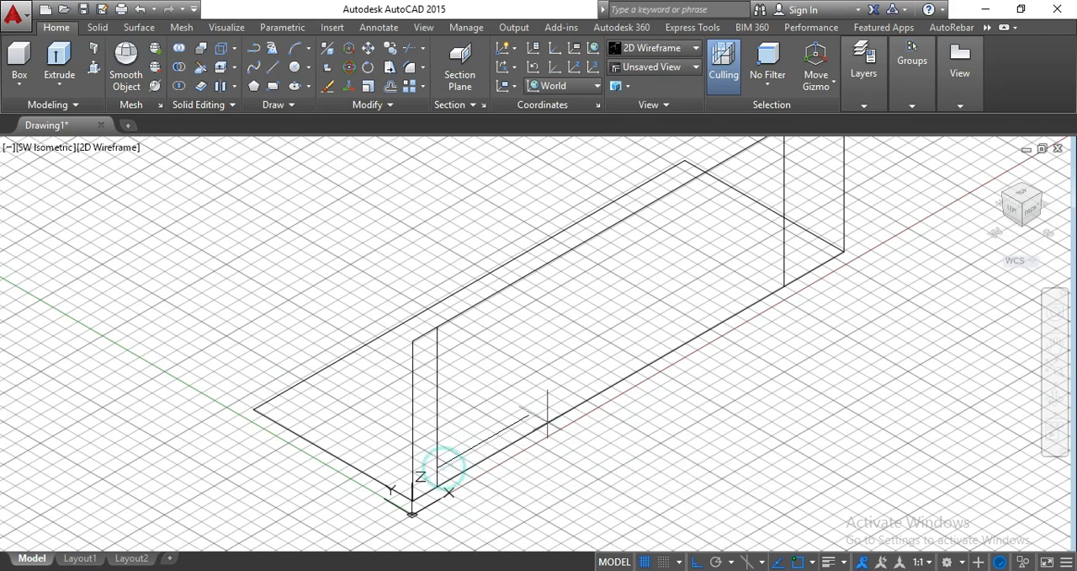
{"action": "type", "text": "2"}
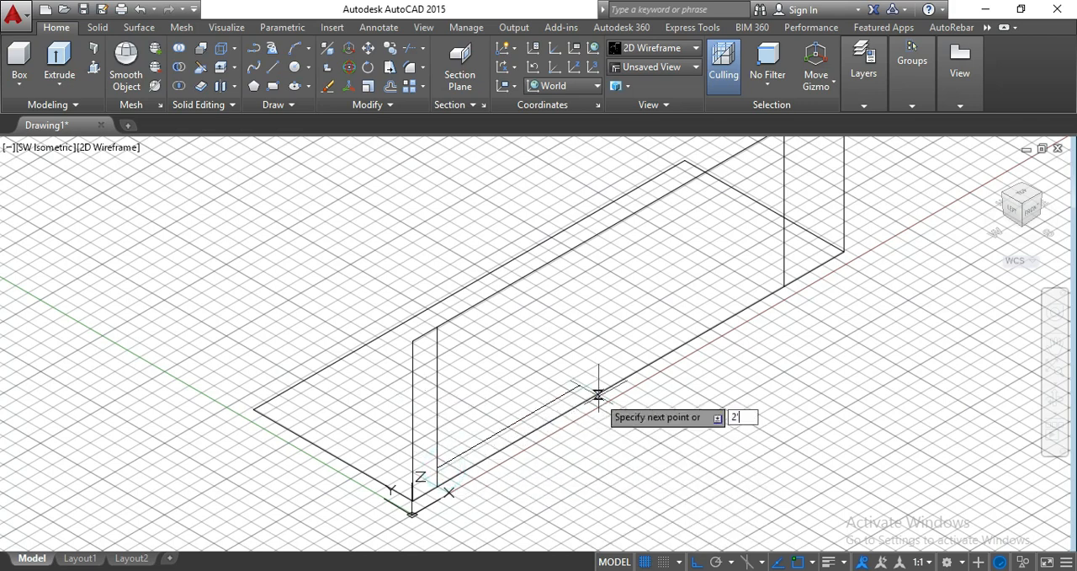
{"action": "type", "text": "'5"}
{"action": "key", "text": "Return"}
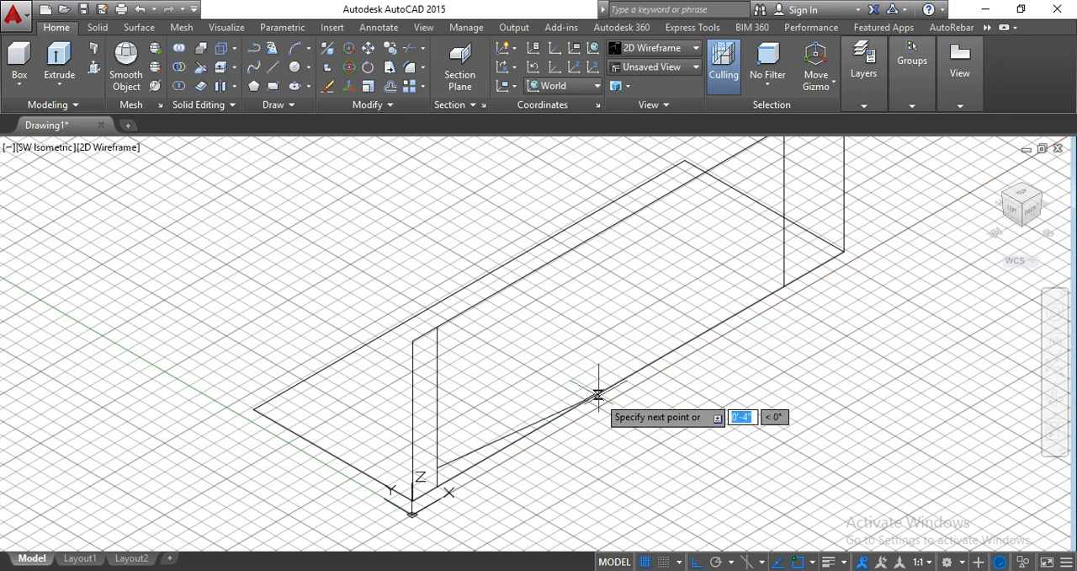
{"action": "key", "text": "Escape"}
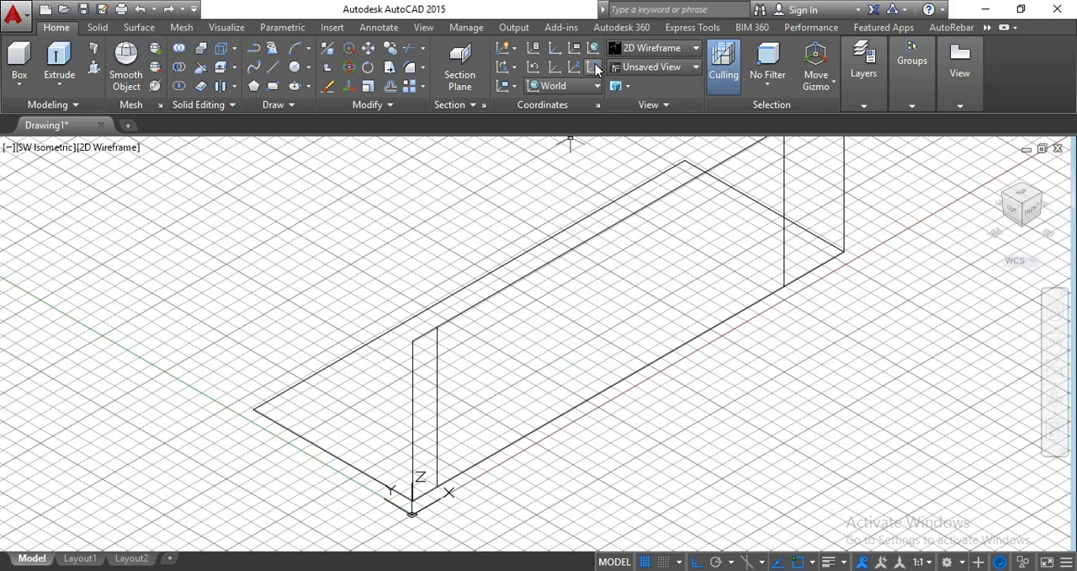
- Align the UCS to the upright outline's plane using three points, with X pointing down and Y along its top edge
{"action": "left_click", "coordinate": [594, 66]}
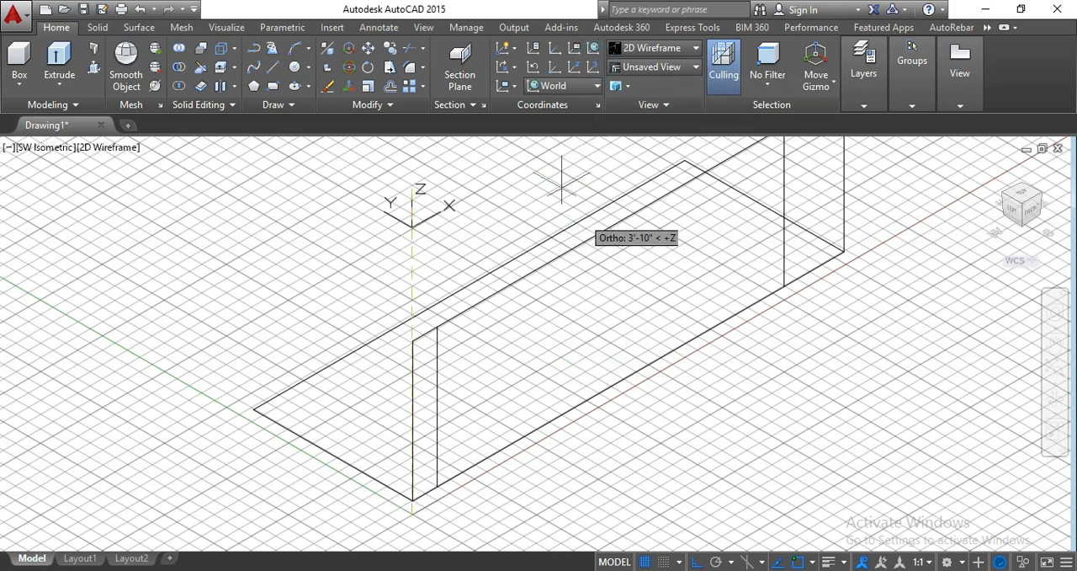
{"action": "left_click", "coordinate": [570, 246]}
{"action": "left_click", "coordinate": [568, 334]}
{"action": "left_click", "coordinate": [641, 207]}
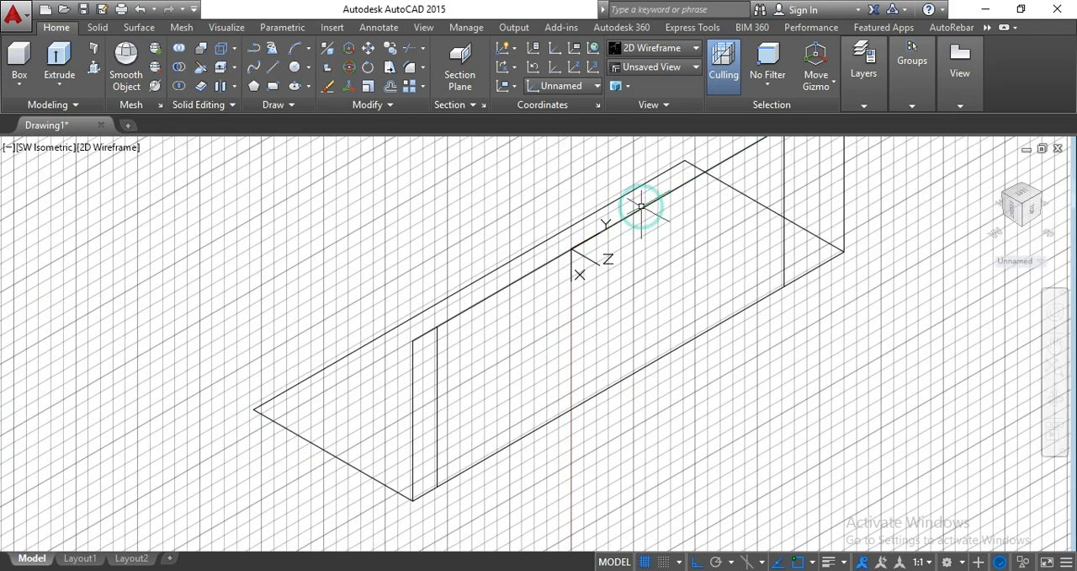
- Offset the vertical line nearest the outline's near end by 2'5" toward the far end
{"action": "scroll", "coordinate": [529, 457], "scroll_direction": "down", "scroll_amount": 3}
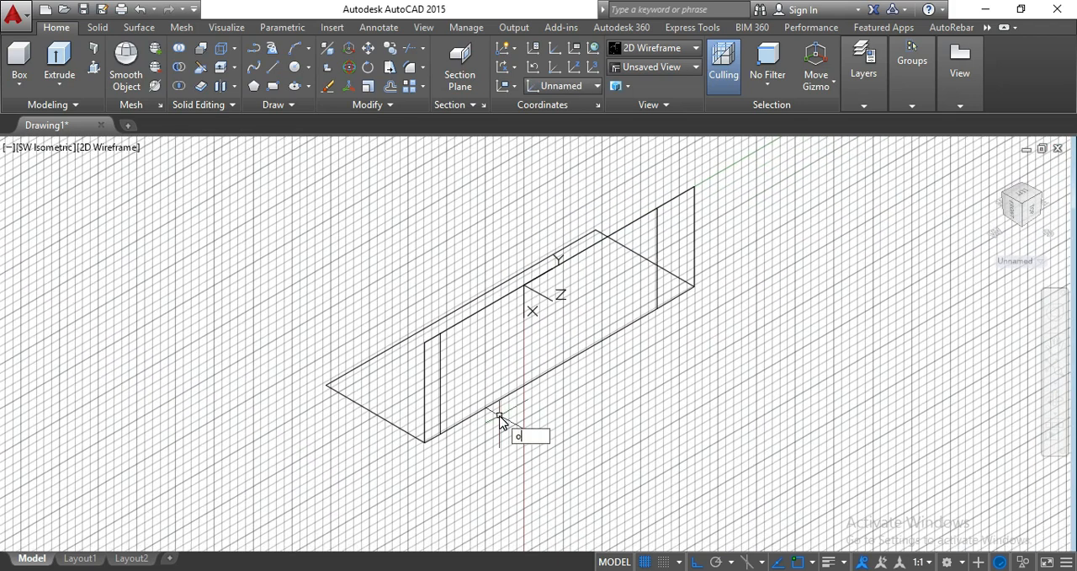
{"action": "key", "text": "Return"}
{"action": "type", "text": "2"}
{"action": "key", "text": "Return"}
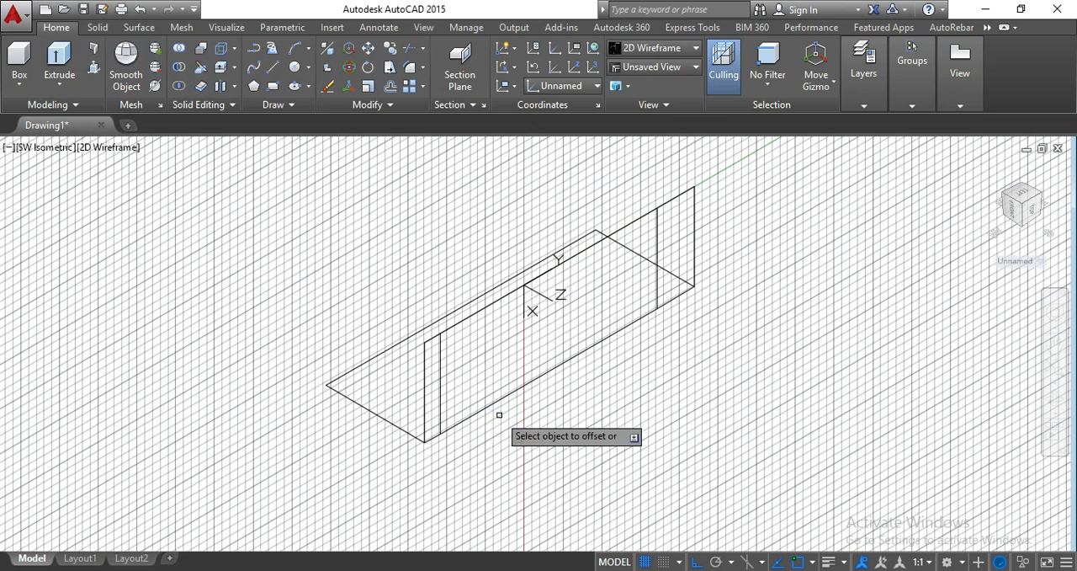
{"action": "left_click", "coordinate": [443, 361]}
{"action": "left_click", "coordinate": [623, 290]}
{"action": "key", "text": "Escape"}
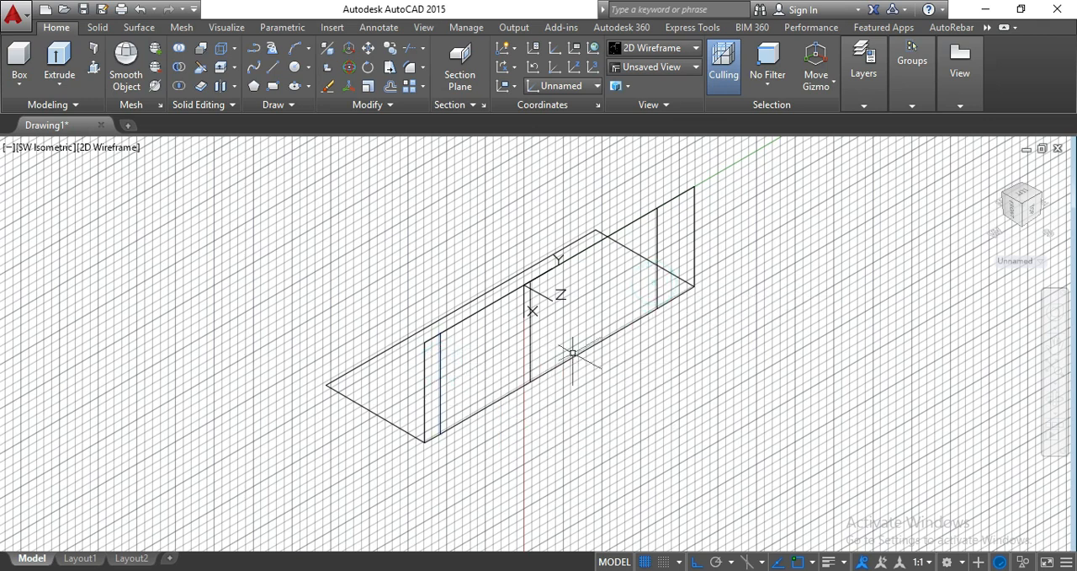
- Offset the newly made middle vertical line toward the far end to close off a narrow central bay
{"action": "key", "text": "Return"}
{"action": "key", "text": "Return"}
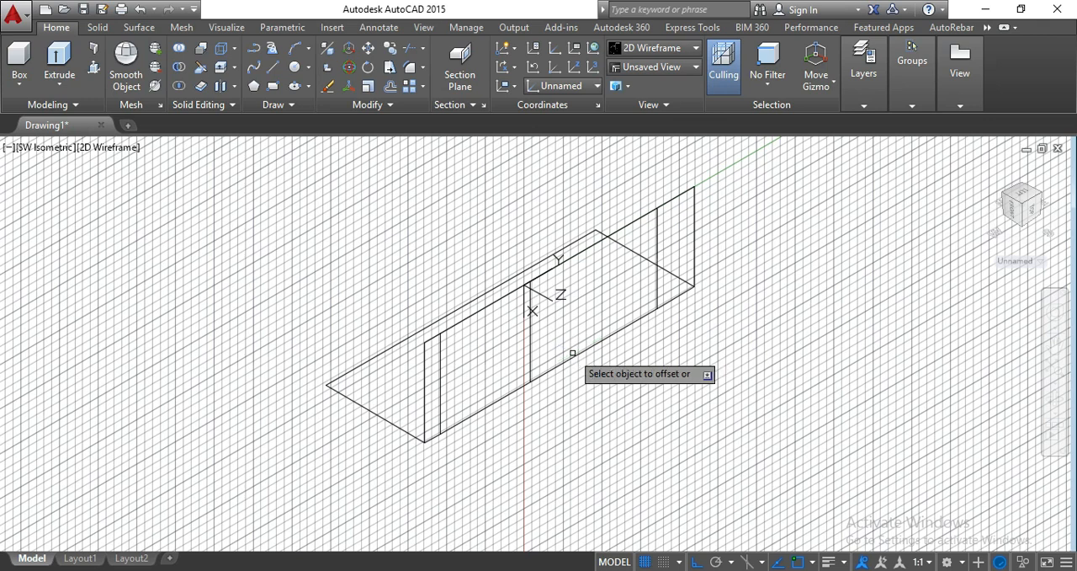
{"action": "left_click", "coordinate": [529, 357]}
{"action": "left_click", "coordinate": [607, 320]}
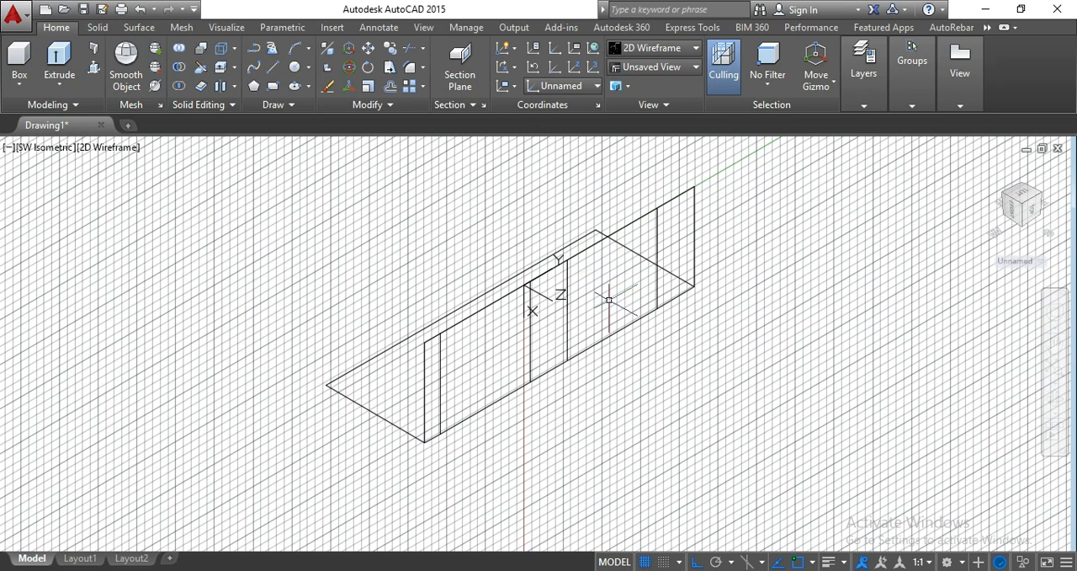
- Divide the inner vertical line nearest the near end into 3 equal segments
{"action": "scroll", "coordinate": [486, 411], "scroll_direction": "up", "scroll_amount": 3}
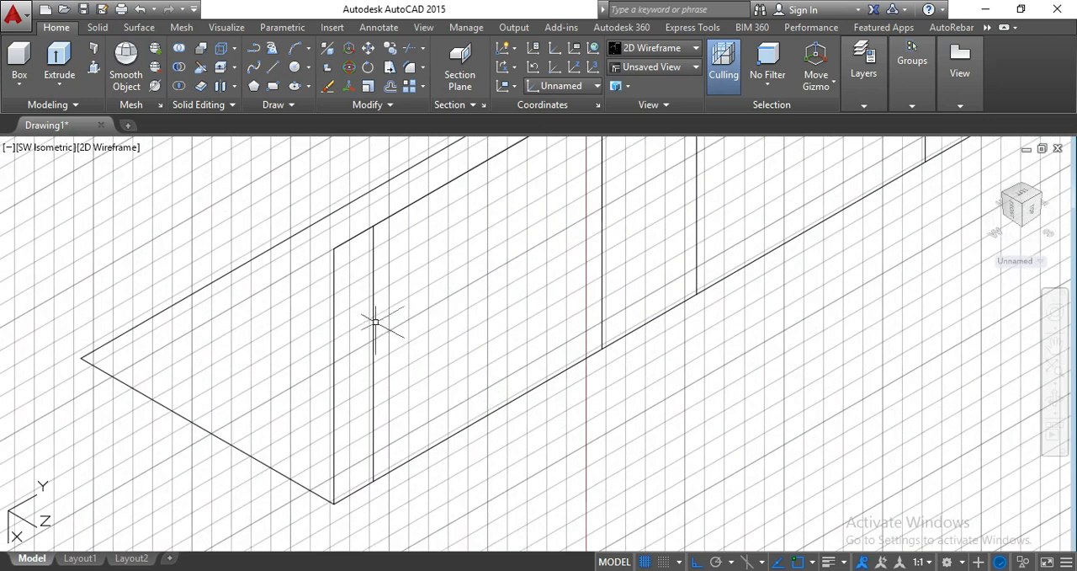
{"action": "left_click", "coordinate": [374, 321]}
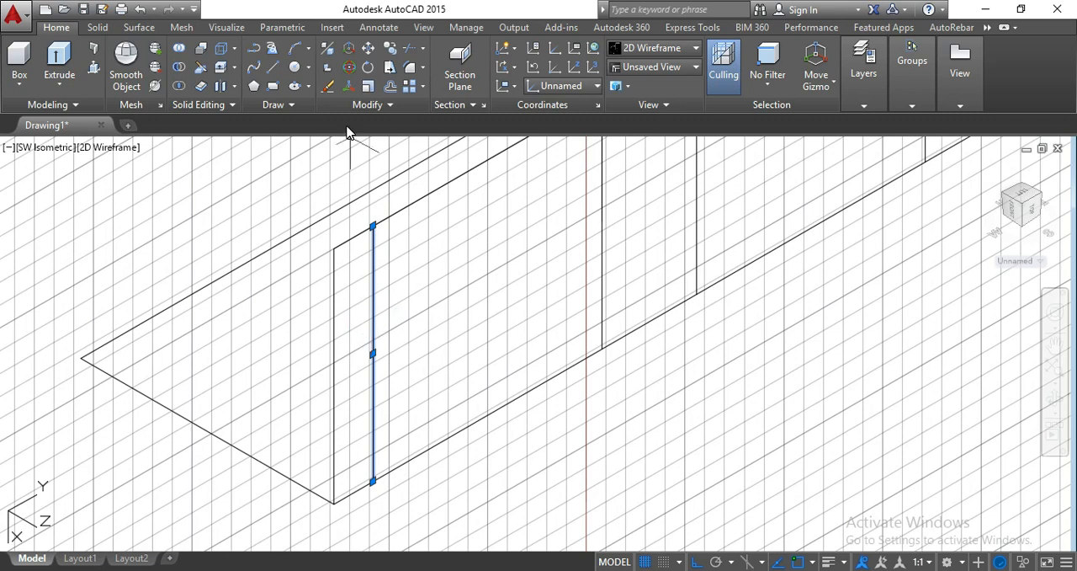
{"action": "left_click", "coordinate": [288, 106]}
{"action": "left_click", "coordinate": [289, 108]}
{"action": "key", "text": "Escape"}
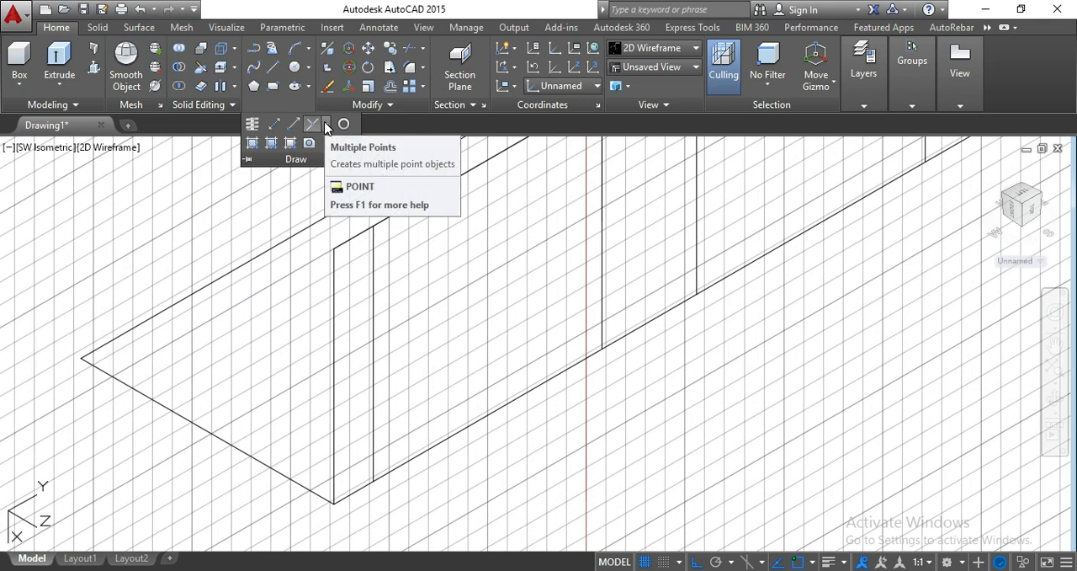
{"action": "left_click", "coordinate": [325, 125]}
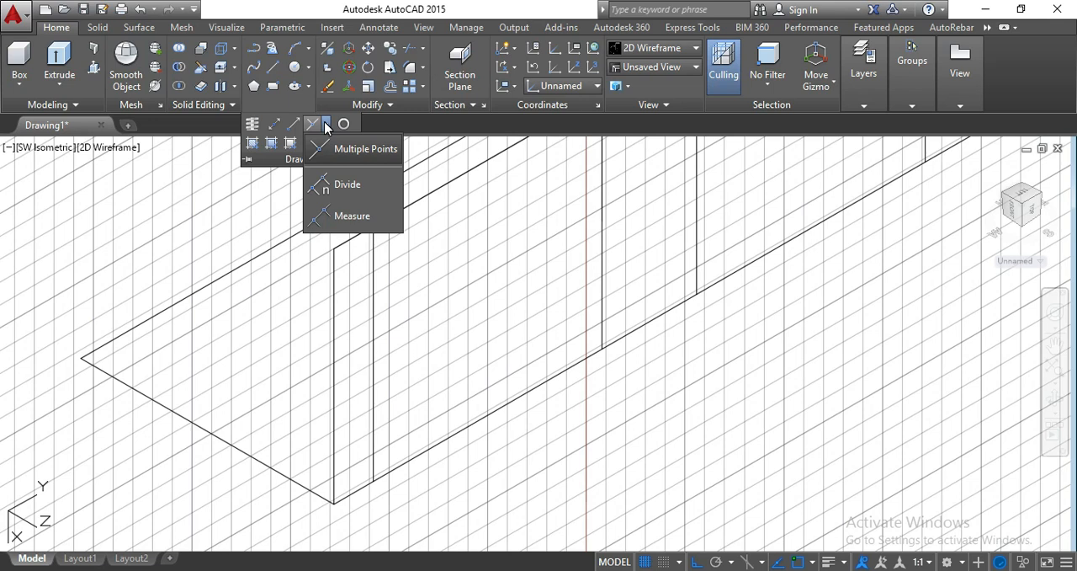
{"action": "left_click", "coordinate": [345, 183]}
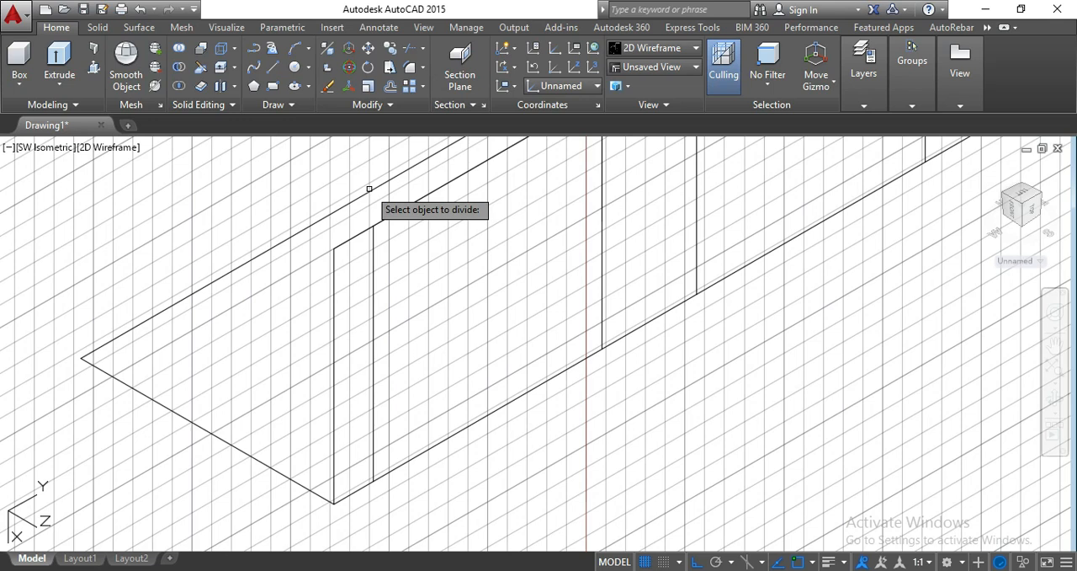
{"action": "left_click", "coordinate": [374, 246]}
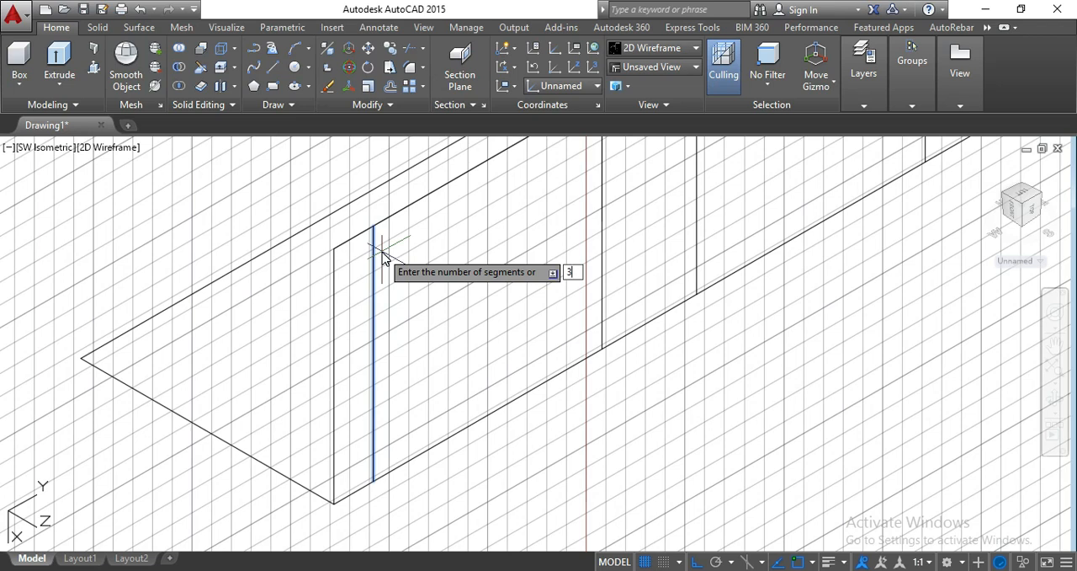
{"action": "key", "text": "Return"}
- Draw a horizontal line from the upper division point across the near bay to the next vertical line
{"action": "type", "text": "l"}
{"action": "key", "text": "Return"}
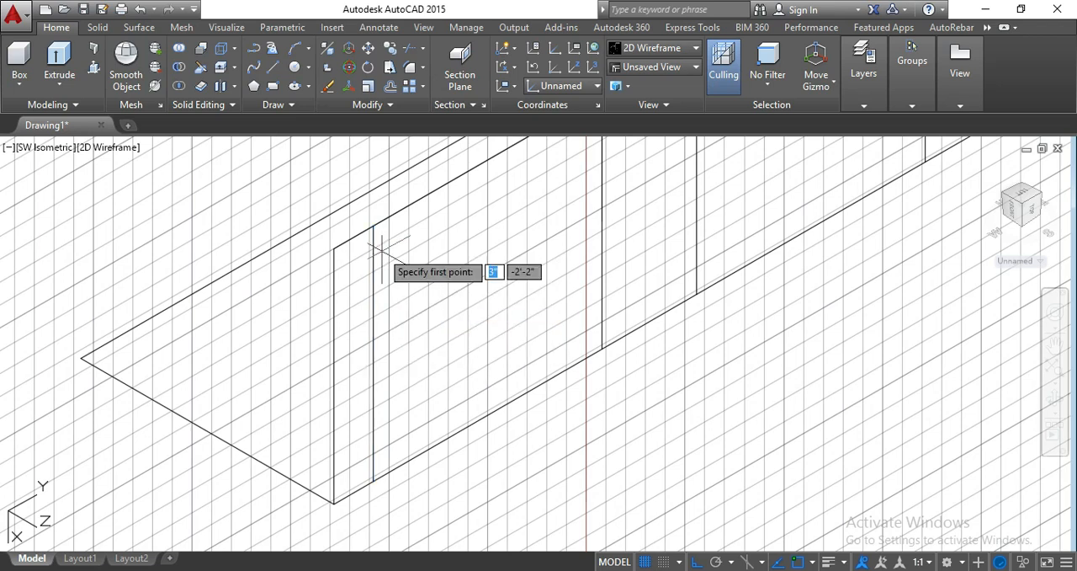
{"action": "scroll", "coordinate": [373, 310], "scroll_direction": "down", "scroll_amount": 2}
{"action": "scroll", "coordinate": [373, 310], "scroll_direction": "up", "scroll_amount": 2}
{"action": "left_click", "coordinate": [373, 311]}
{"action": "scroll", "coordinate": [531, 241], "scroll_direction": "down", "scroll_amount": 1}
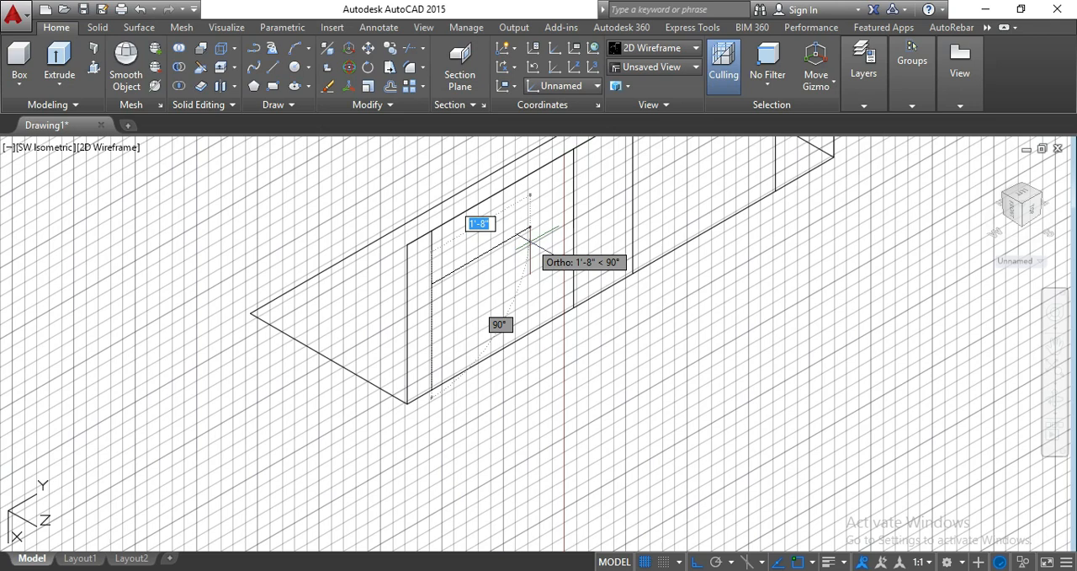
{"action": "scroll", "coordinate": [531, 242], "scroll_direction": "up", "scroll_amount": 1}
{"action": "left_click", "coordinate": [540, 246]}
- Draw a horizontal line from the lower division point across the near bay to the next vertical line
{"action": "type", "text": "l"}
{"action": "key", "text": "Return"}
{"action": "left_click", "coordinate": [395, 385]}
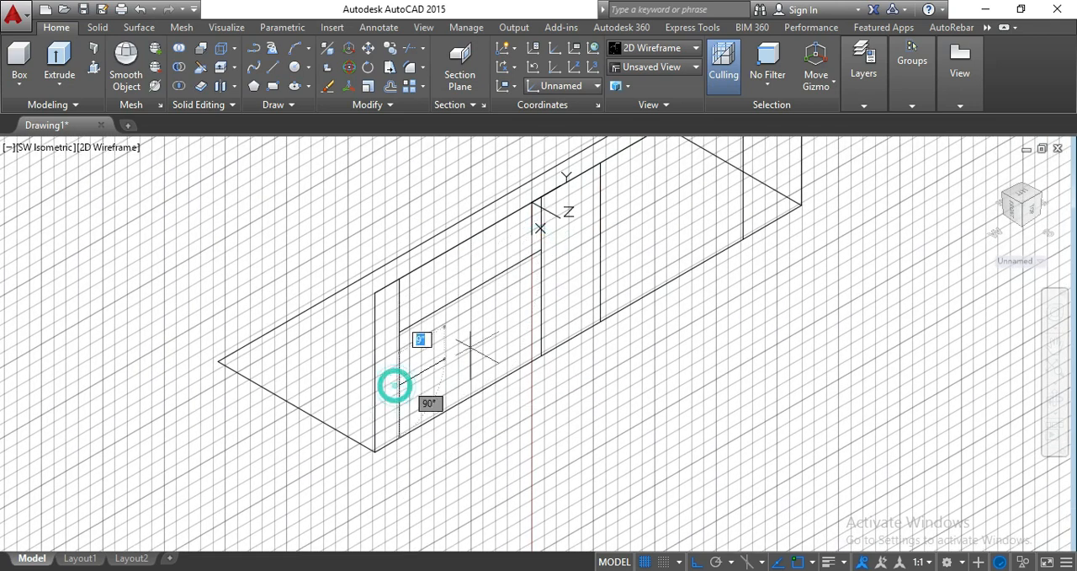
{"action": "left_click", "coordinate": [544, 303]}
{"action": "key", "text": "Return"}
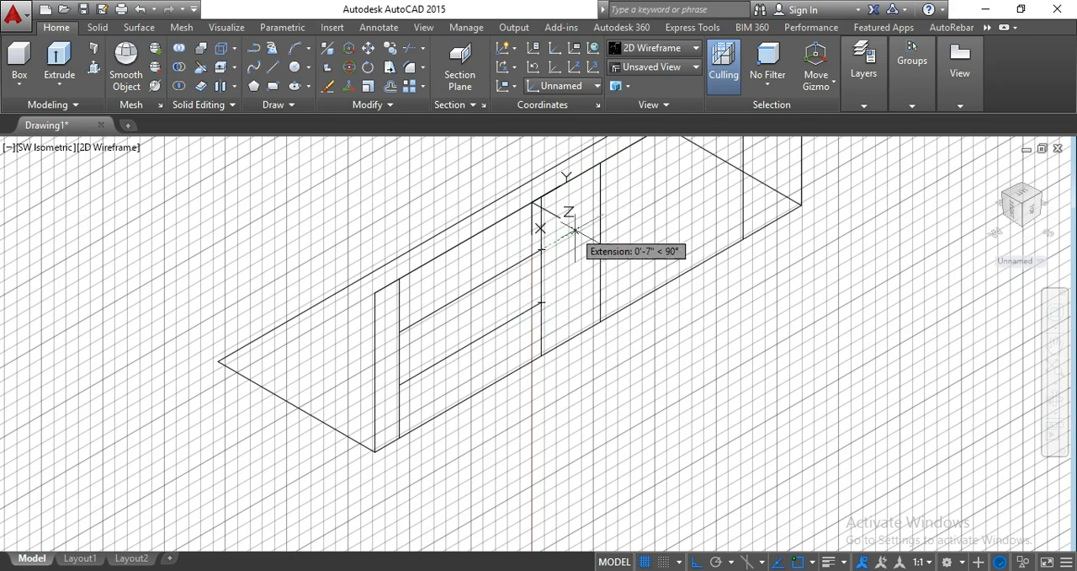
- Draw two horizontal lines across the far bay, level with the near bay's upper and lower dividing lines
{"action": "left_click", "coordinate": [597, 215]}
{"action": "middle_click_drag", "start_coordinate": [596, 216], "coordinate": [566, 257]}
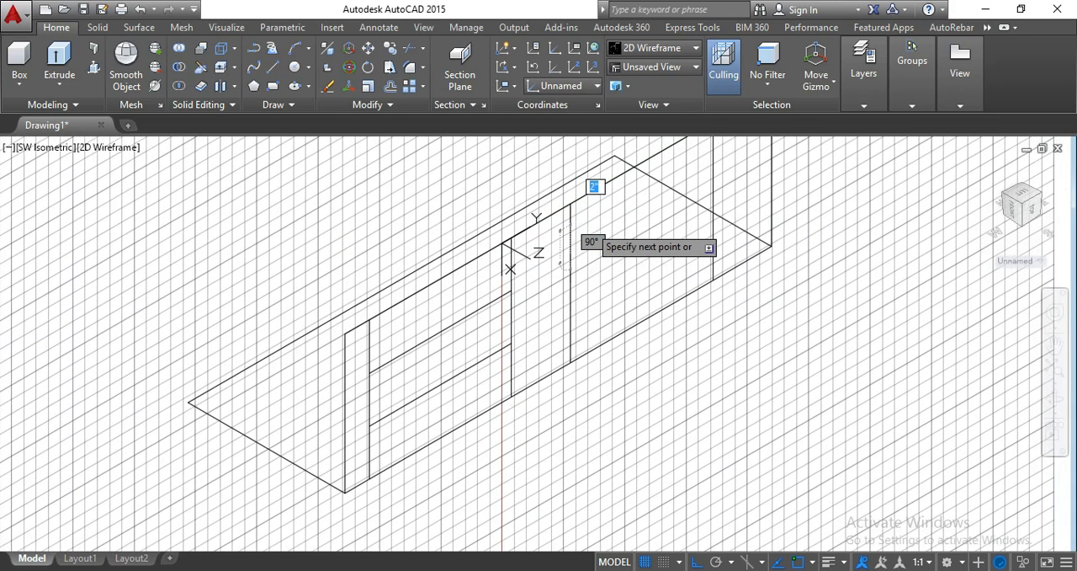
{"action": "left_click", "coordinate": [714, 178]}
{"action": "key", "text": "Return"}
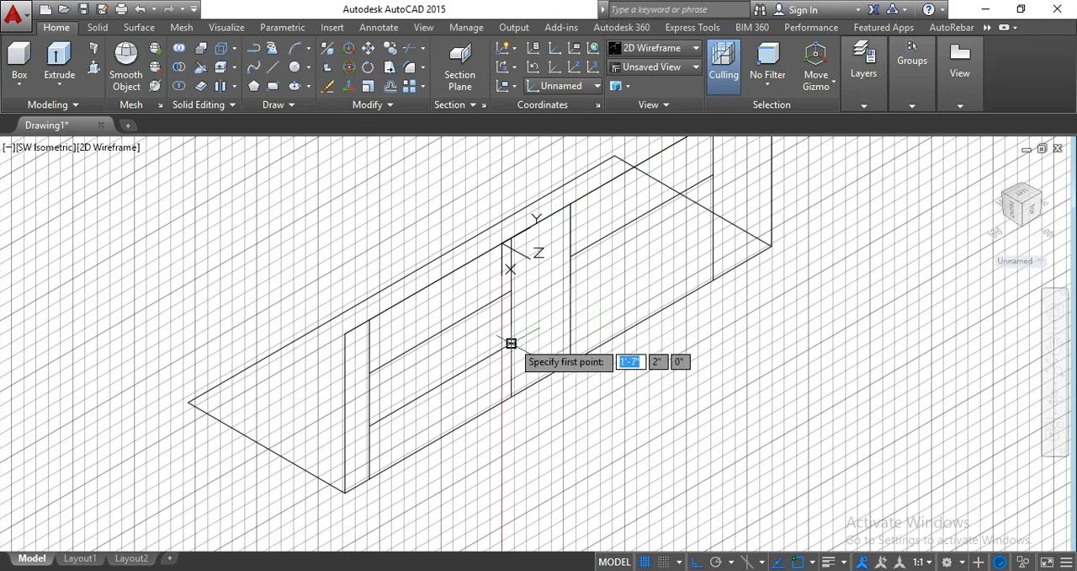
{"action": "left_click", "coordinate": [570, 306]}
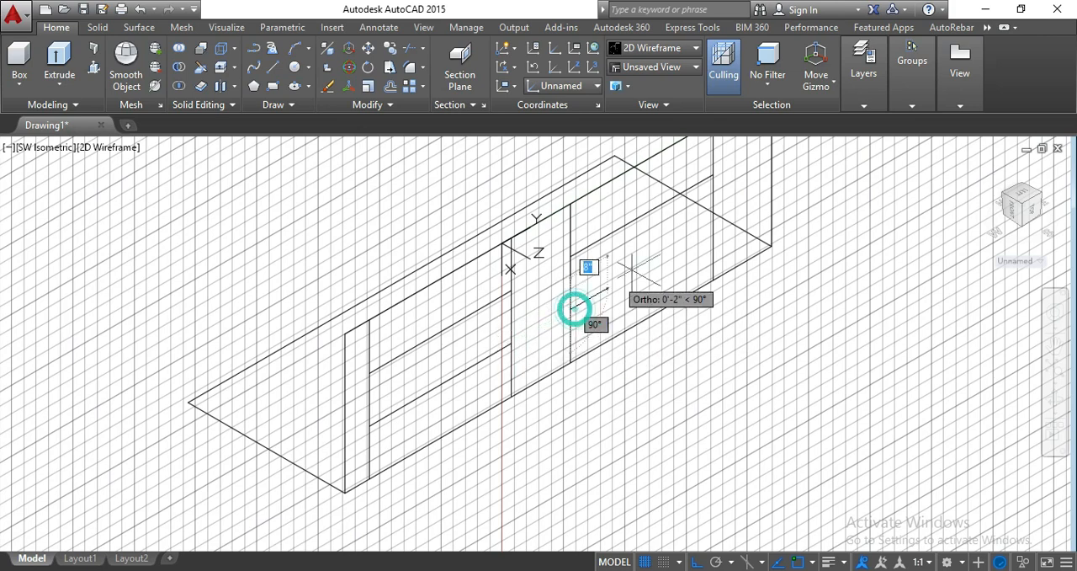
{"action": "left_click", "coordinate": [713, 228]}
{"action": "key", "text": "Return"}
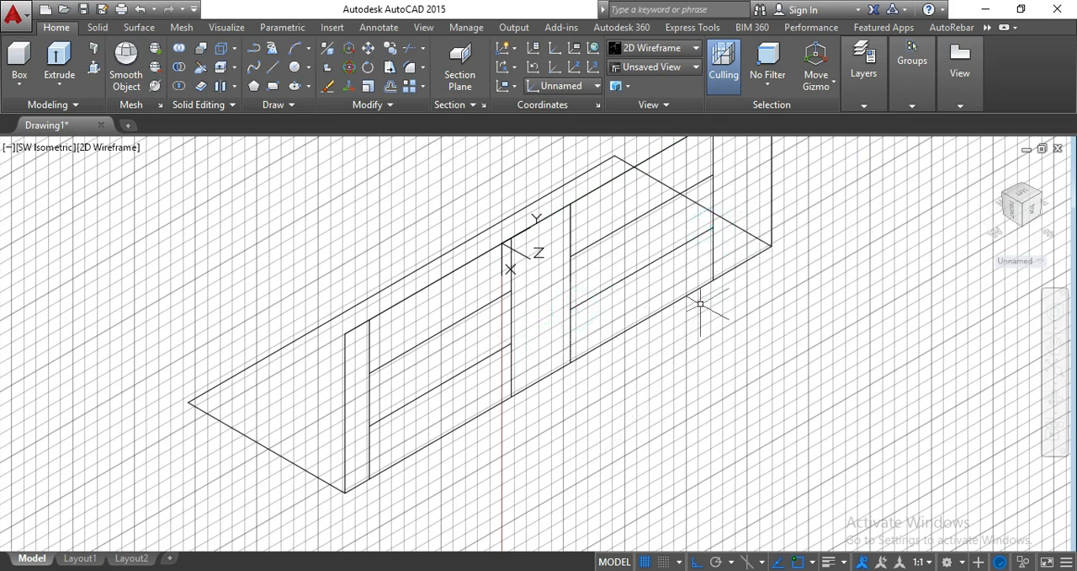
- Draw a 2'4" vertical line up from the base rectangle's back corner at the near end
{"action": "key", "text": "Return"}
{"action": "scroll", "coordinate": [698, 308], "scroll_direction": "down", "scroll_amount": 3}
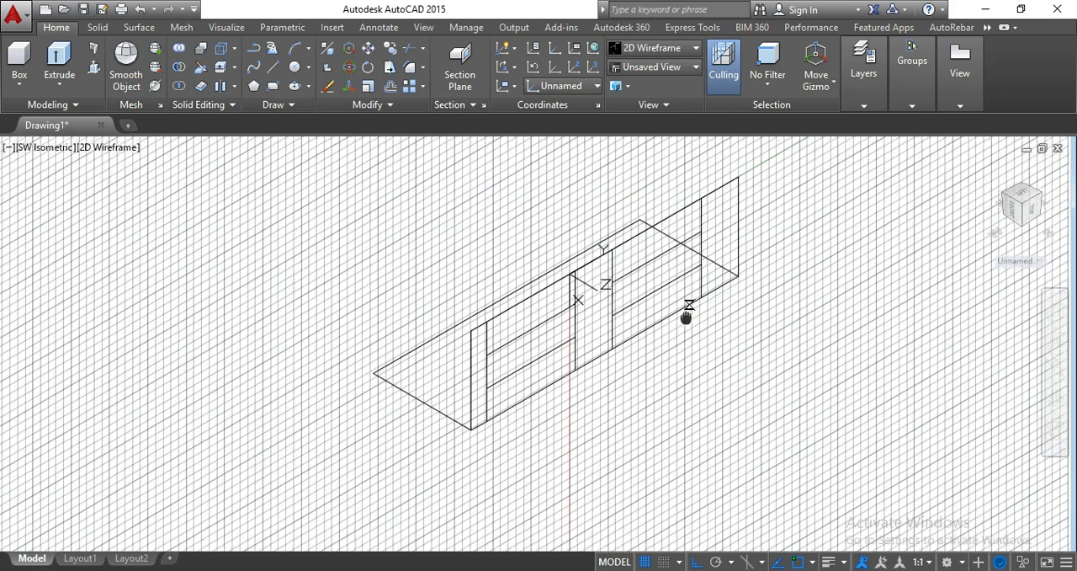
{"action": "left_click", "coordinate": [364, 383]}
{"action": "type", "text": "2'4"}
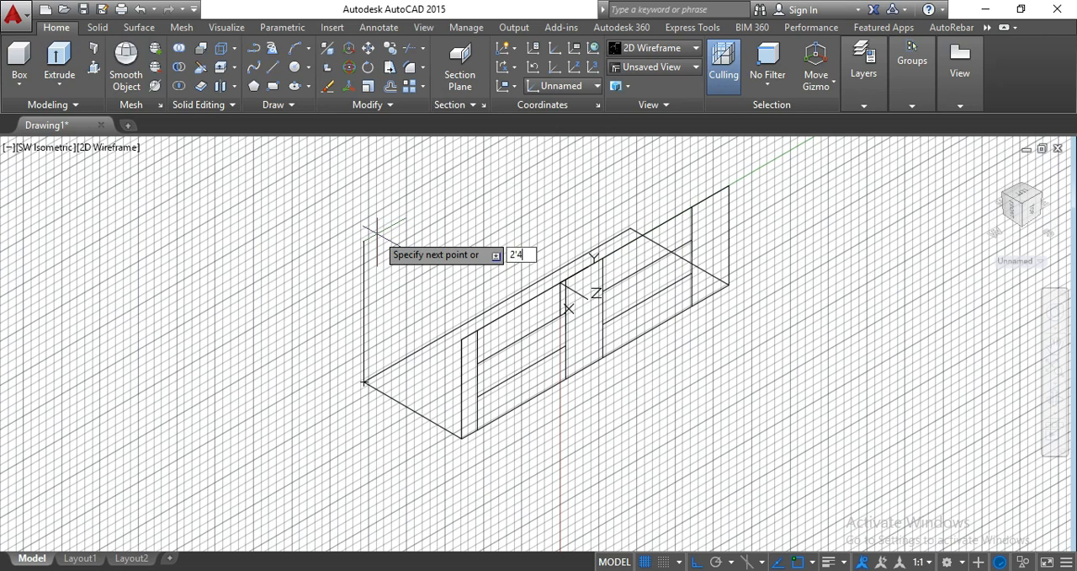
{"action": "key", "text": "Return"}
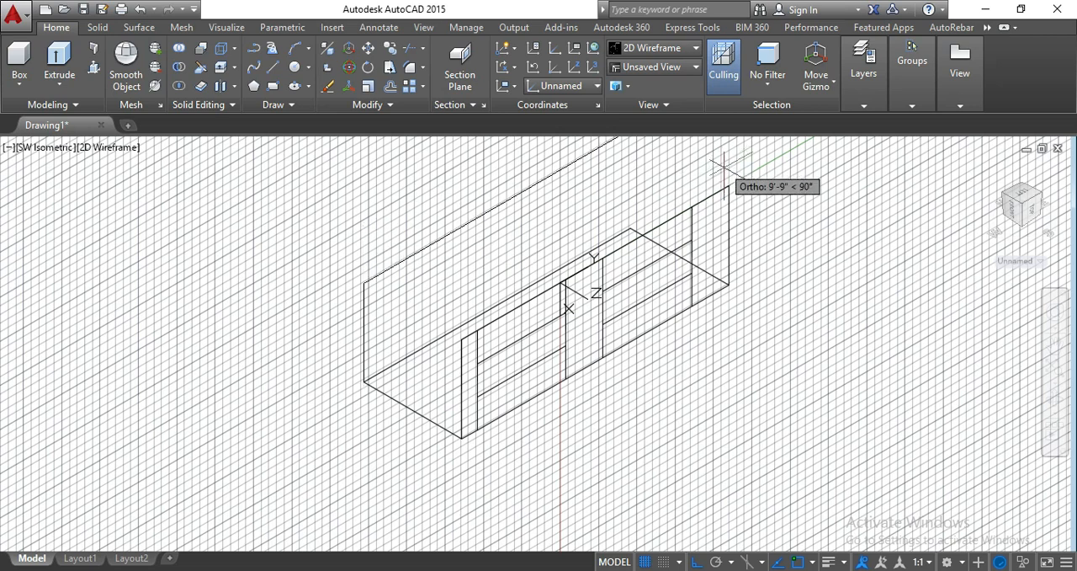
{"action": "scroll", "coordinate": [727, 182], "scroll_direction": "down", "scroll_amount": 1}
{"action": "middle_click_drag", "start_coordinate": [727, 183], "coordinate": [717, 275]}
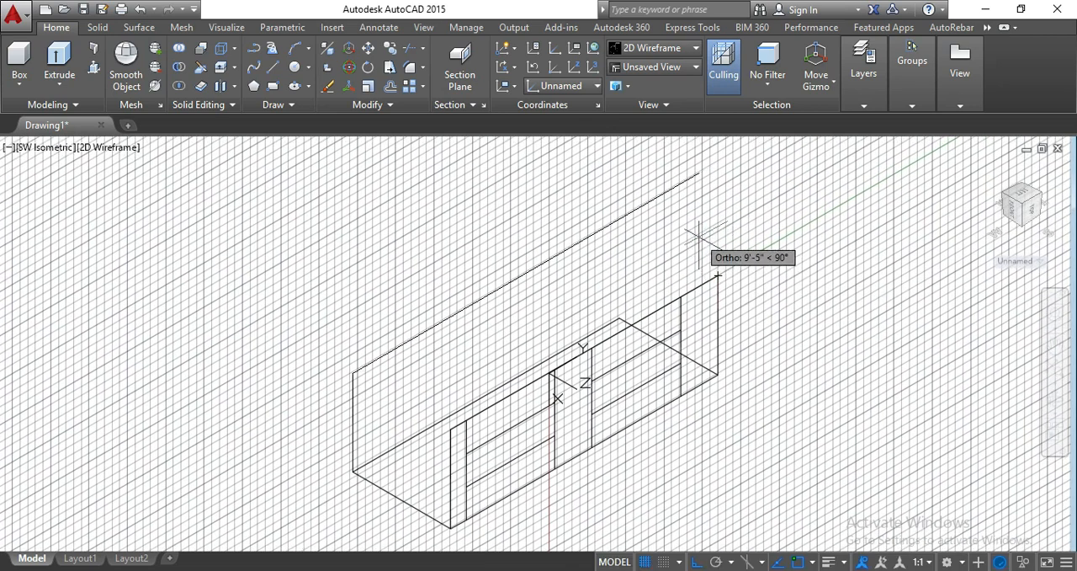
{"action": "key", "text": "Escape"}
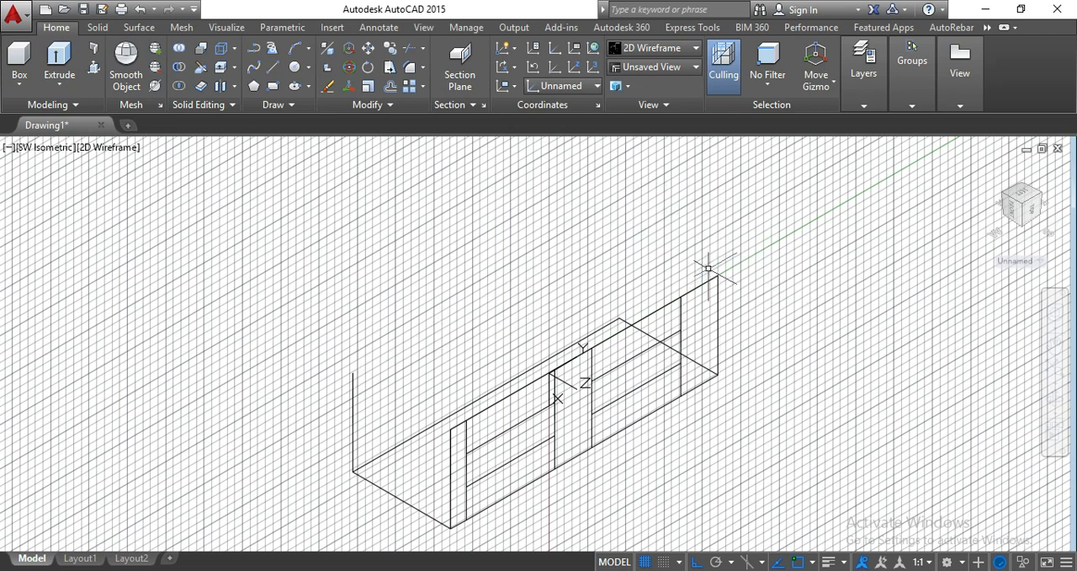
- Draw the top outline from the front's far top corner: 32" back, along to the rear vertical's top, and forward to the near top corner
{"action": "type", "text": "l"}
{"action": "key", "text": "Return"}
{"action": "left_click", "coordinate": [718, 274]}
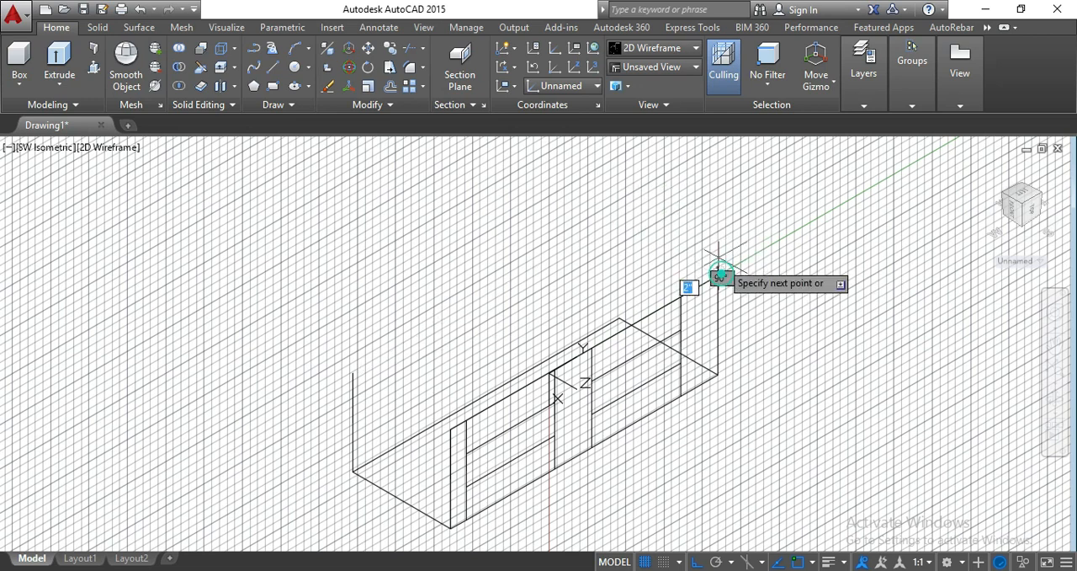
{"action": "type", "text": "32"}
{"action": "key", "text": "Return"}
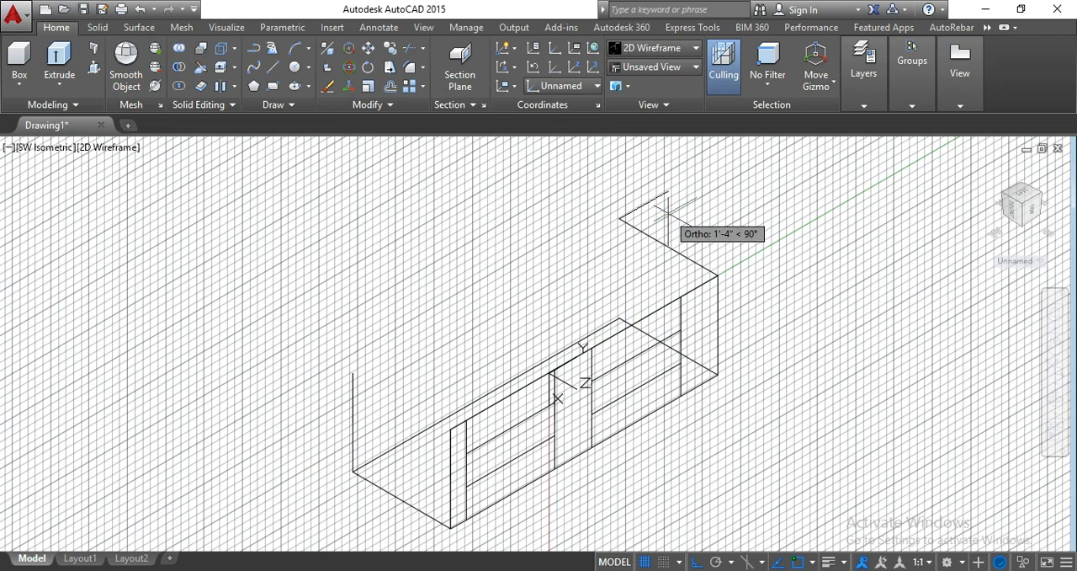
{"action": "left_click", "coordinate": [351, 372]}
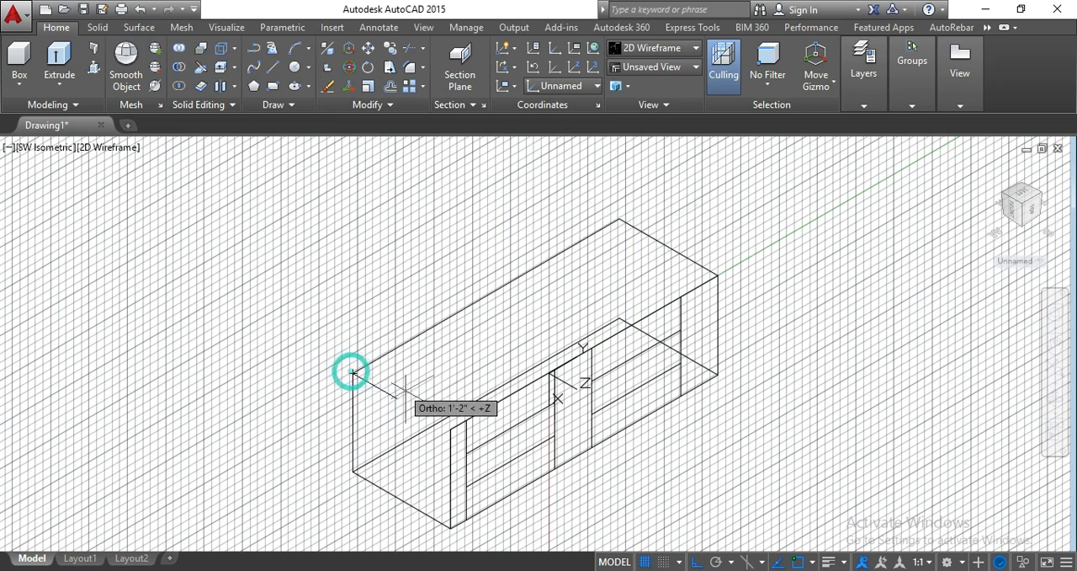
{"action": "left_click", "coordinate": [451, 428]}
{"action": "key", "text": "Return"}
- Delete the long back edge of the base rectangle that would be hidden behind the front
{"action": "scroll", "coordinate": [393, 297], "scroll_direction": "down", "scroll_amount": 2}
{"action": "middle_click_drag", "start_coordinate": [392, 296], "coordinate": [386, 255]}
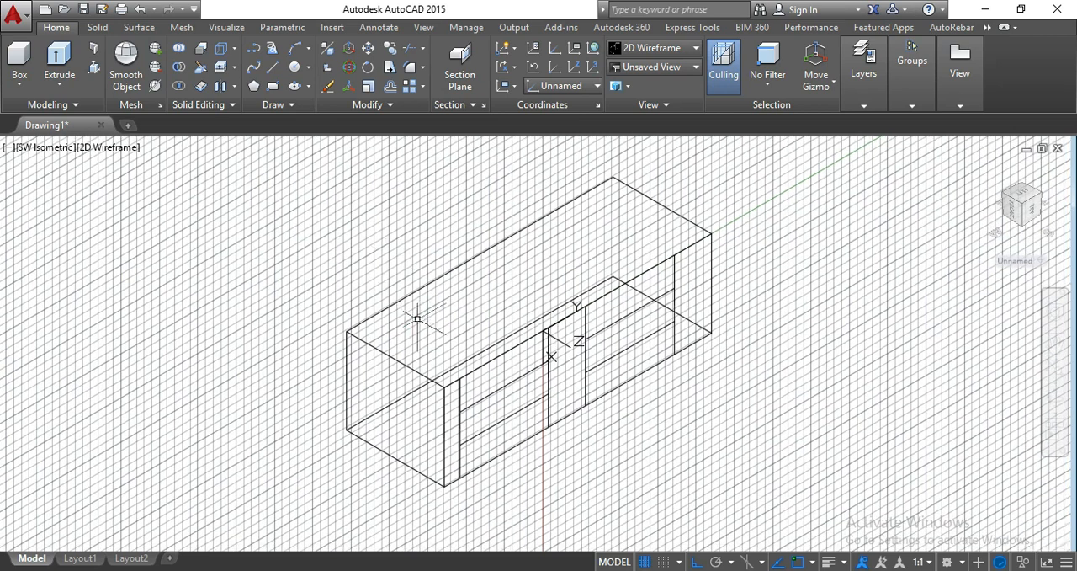
{"action": "left_click", "coordinate": [479, 353]}
{"action": "key", "text": "Delete"}
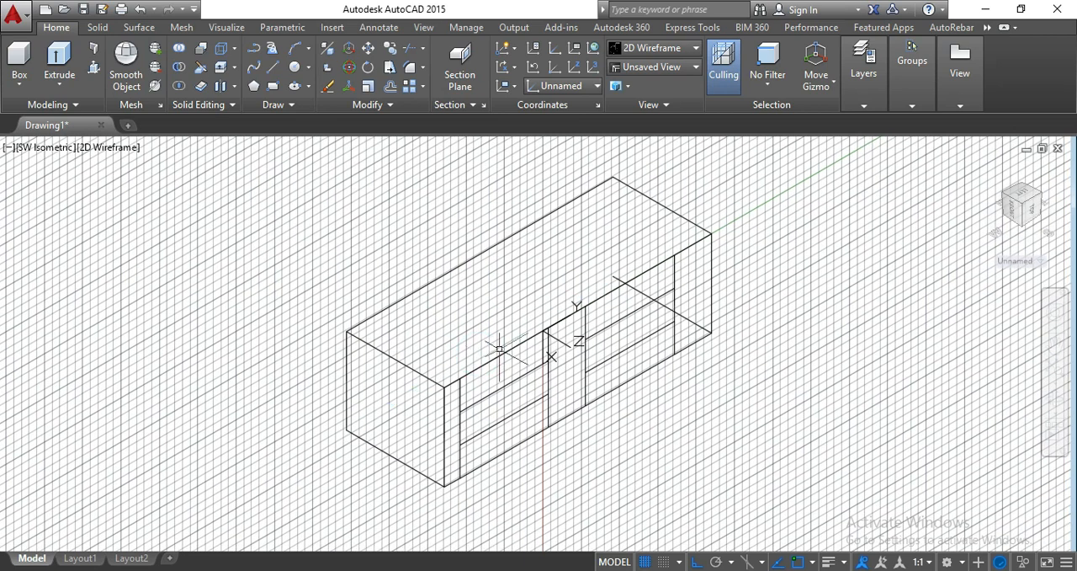
- Delete the base rectangle's hidden far-end edge running back from the front's lower far corner
{"action": "left_click", "coordinate": [703, 328]}
{"action": "key", "text": "Delete"}
{"action": "middle_click_drag", "start_coordinate": [701, 346], "coordinate": [687, 336]}
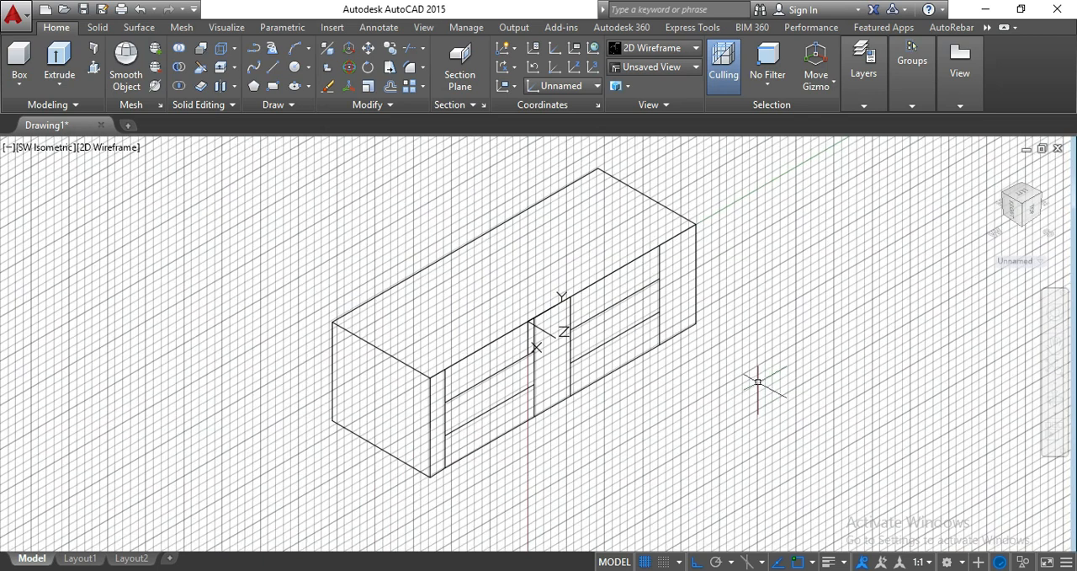
{"action": "middle_click_drag", "start_coordinate": [757, 380], "coordinate": [755, 354]}
- Set the UCS origin on the front's top edge beside the near vertical of the middle bay
{"action": "left_click", "coordinate": [592, 67]}
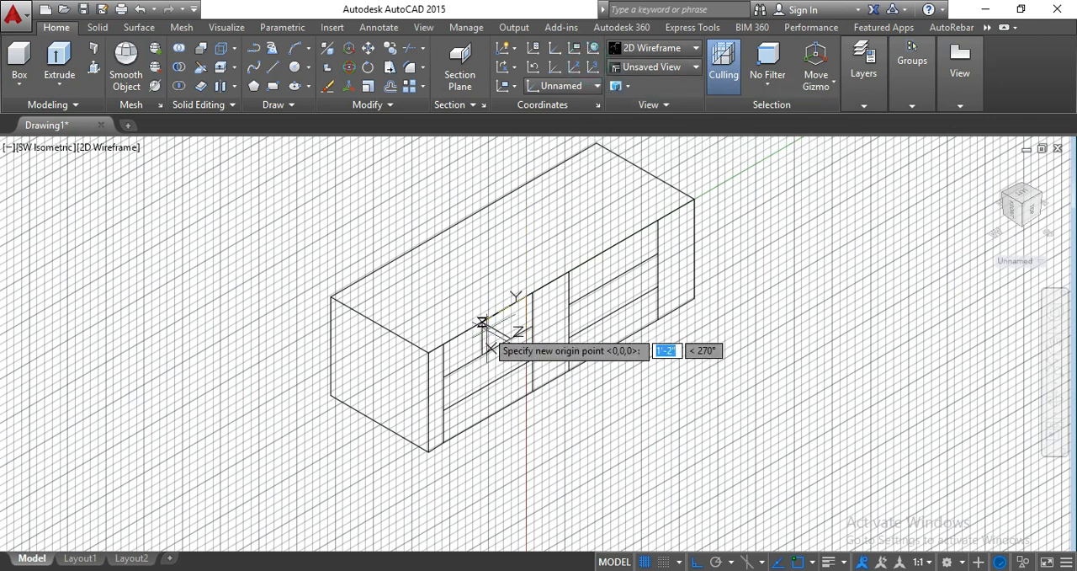
{"action": "left_click", "coordinate": [528, 296]}
{"action": "key", "text": "Return"}
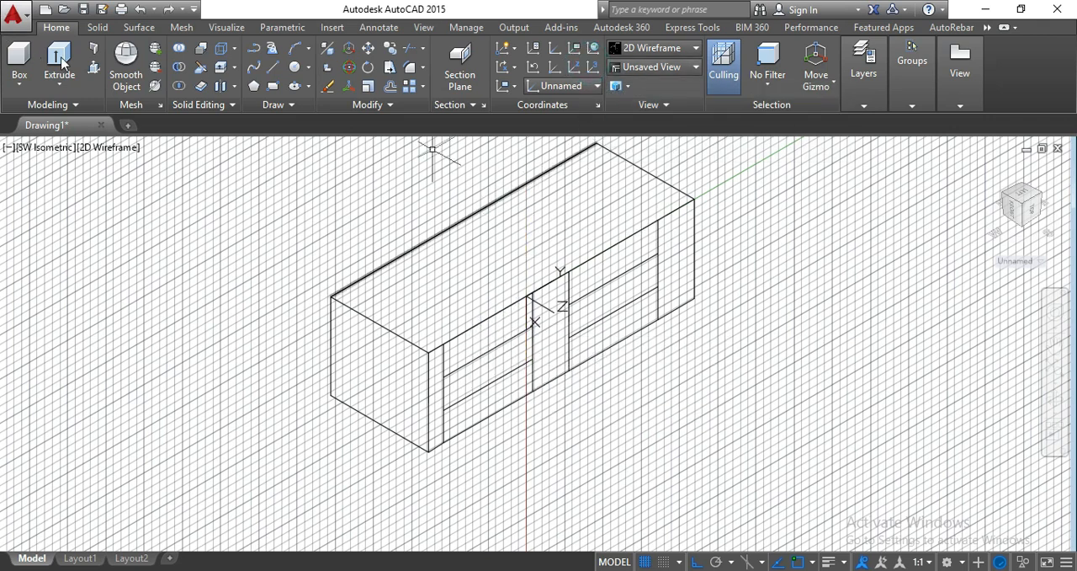
- Draw a rectangular drawer handle 4" long and about 1" high in the near bay's upper compartment, using lines along the front face
{"action": "left_click", "coordinate": [275, 66]}
{"action": "scroll", "coordinate": [507, 348], "scroll_direction": "up", "scroll_amount": 4}
{"action": "left_click", "coordinate": [444, 338]}
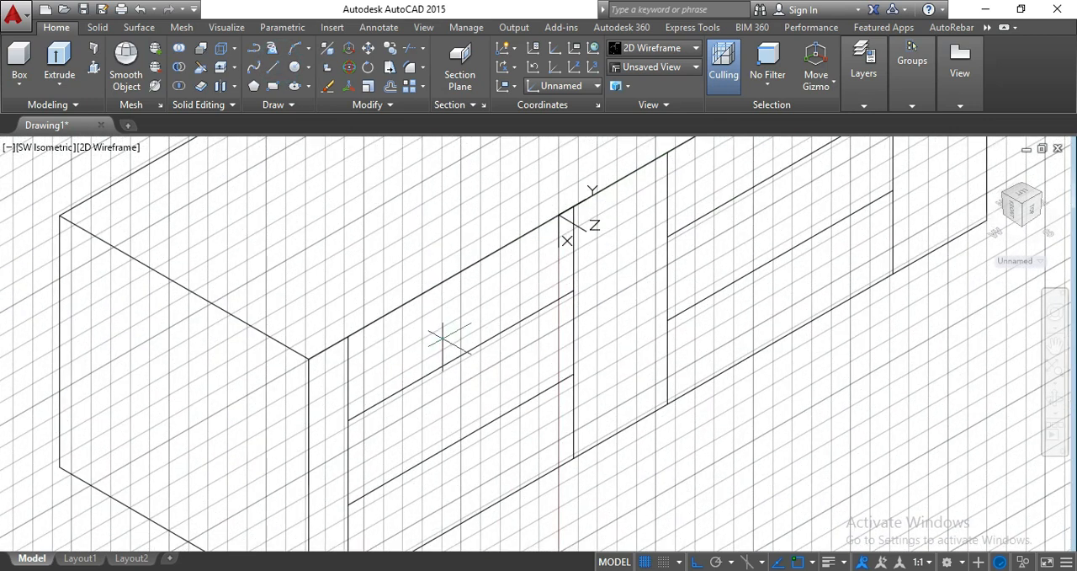
{"action": "type", "text": "3"}
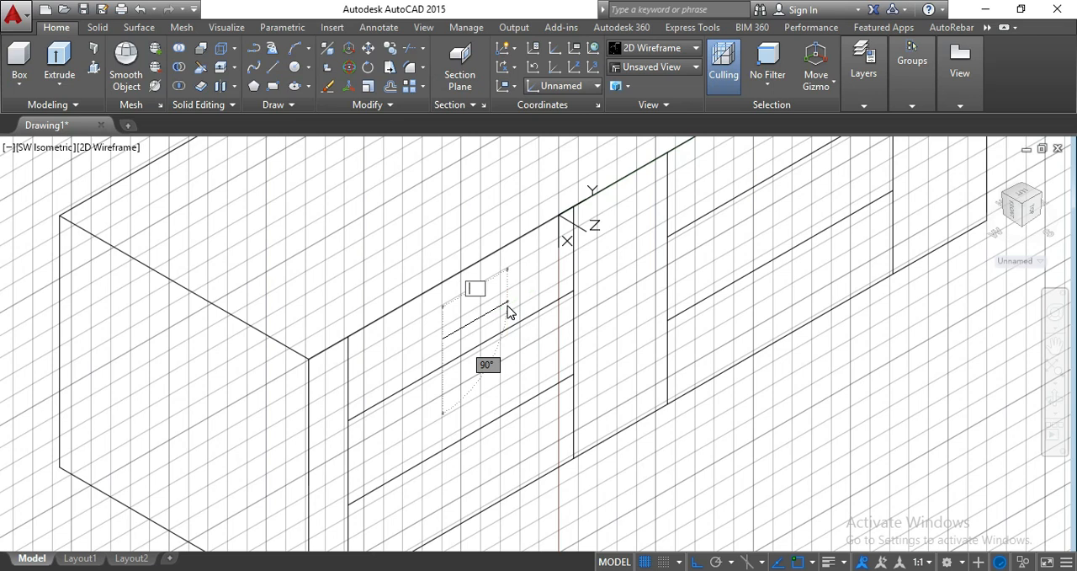
{"action": "key", "text": "Return"}
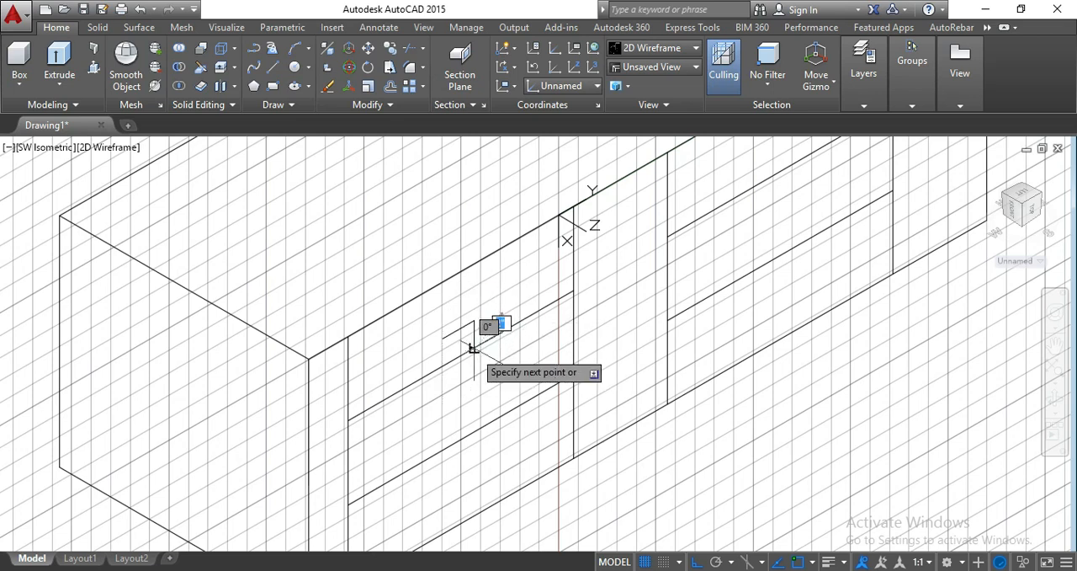
{"action": "type", "text": "4"}
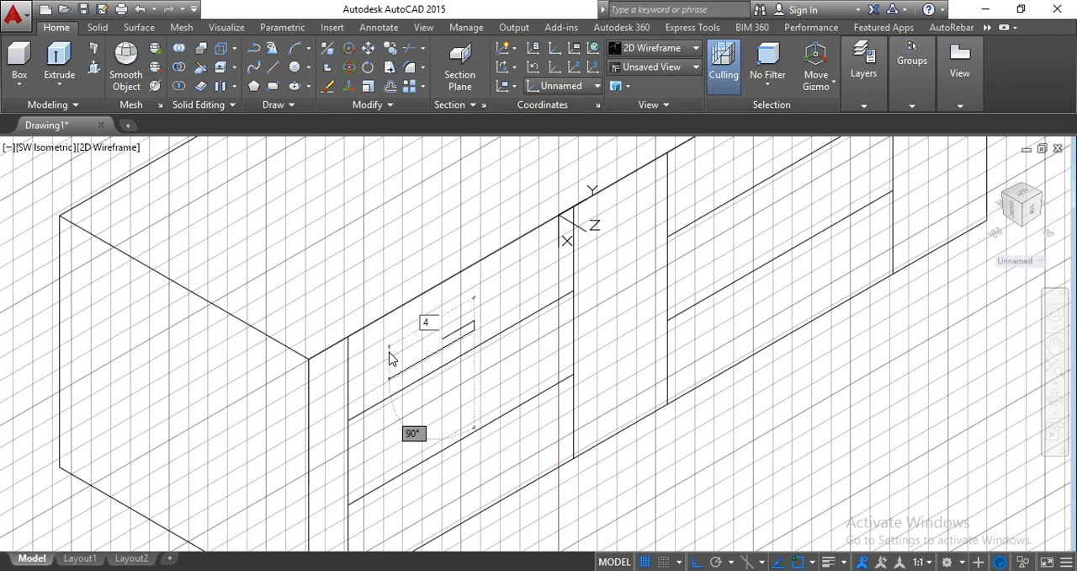
{"action": "key", "text": "Return"}
{"action": "left_click", "coordinate": [442, 335]}
{"action": "key", "text": "Escape"}
- Select the four lines of the drawer handle and combine them with the GROUP command
{"action": "scroll", "coordinate": [443, 335], "scroll_direction": "up", "scroll_amount": 5}
{"action": "left_click", "coordinate": [388, 275]}
{"action": "left_click", "coordinate": [498, 384]}
{"action": "left_click", "coordinate": [568, 385]}
{"action": "left_click", "coordinate": [423, 304]}
{"action": "left_click", "coordinate": [586, 294]}
{"action": "left_click", "coordinate": [441, 232]}
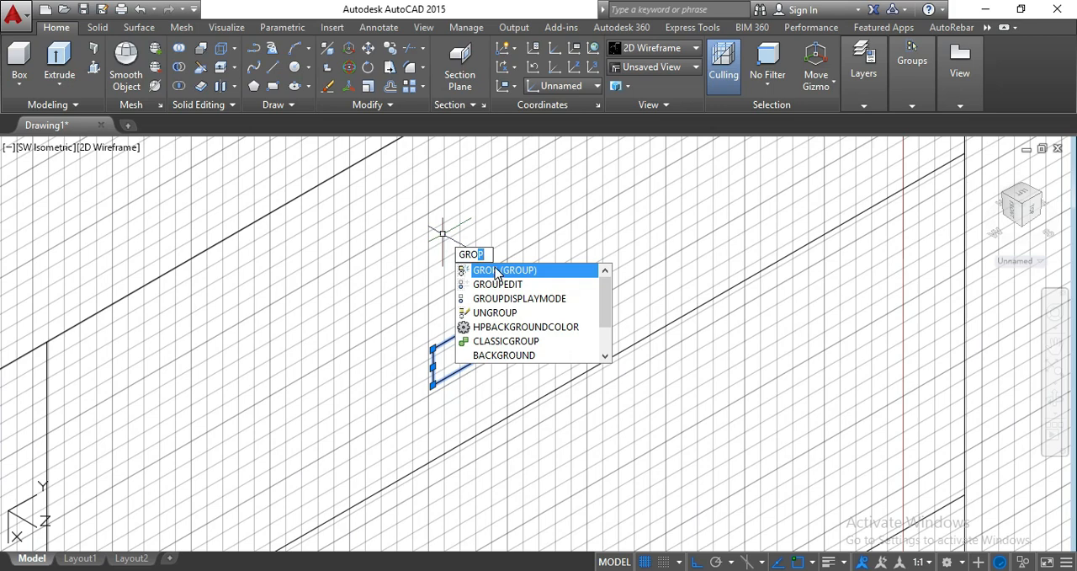
{"action": "left_click", "coordinate": [504, 270]}
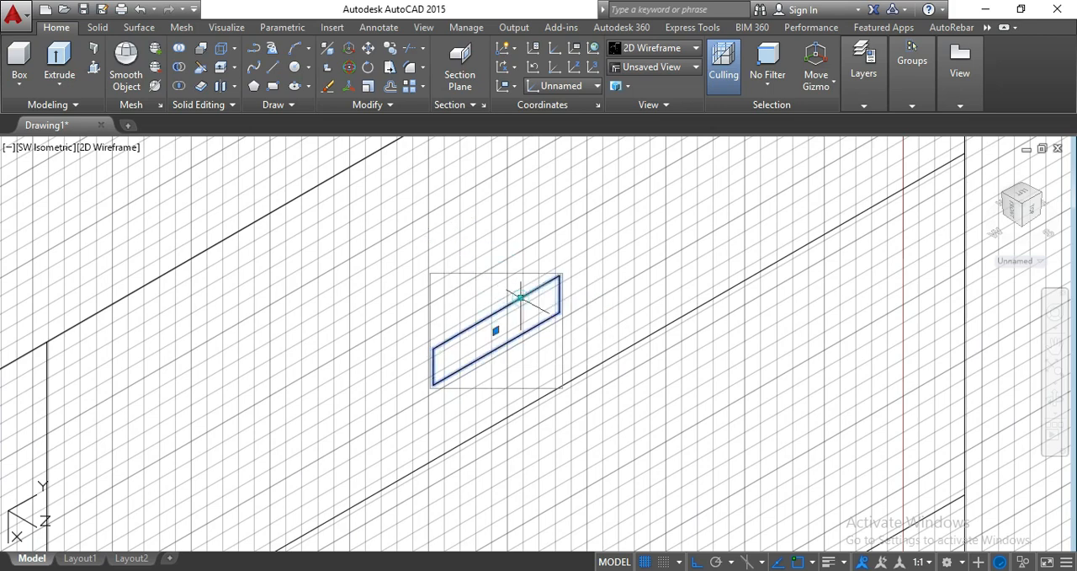
- Draw a small box outline about 5" wide at the lower near corner of the far end panel, closing down to the base edge
{"action": "scroll", "coordinate": [520, 297], "scroll_direction": "down", "scroll_amount": 3}
{"action": "scroll", "coordinate": [690, 361], "scroll_direction": "down", "scroll_amount": 5}
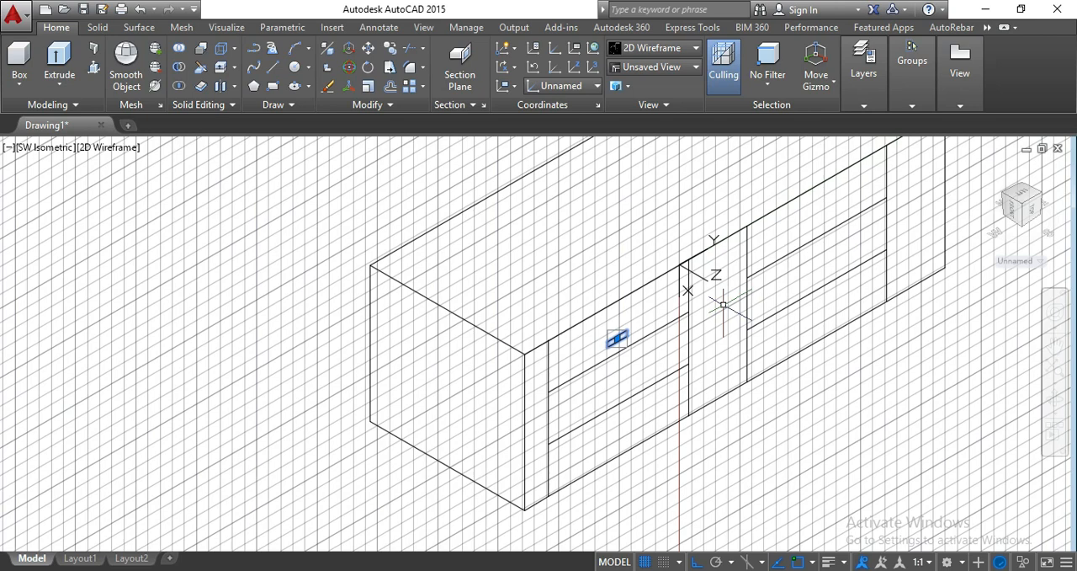
{"action": "scroll", "coordinate": [892, 278], "scroll_direction": "up", "scroll_amount": 4}
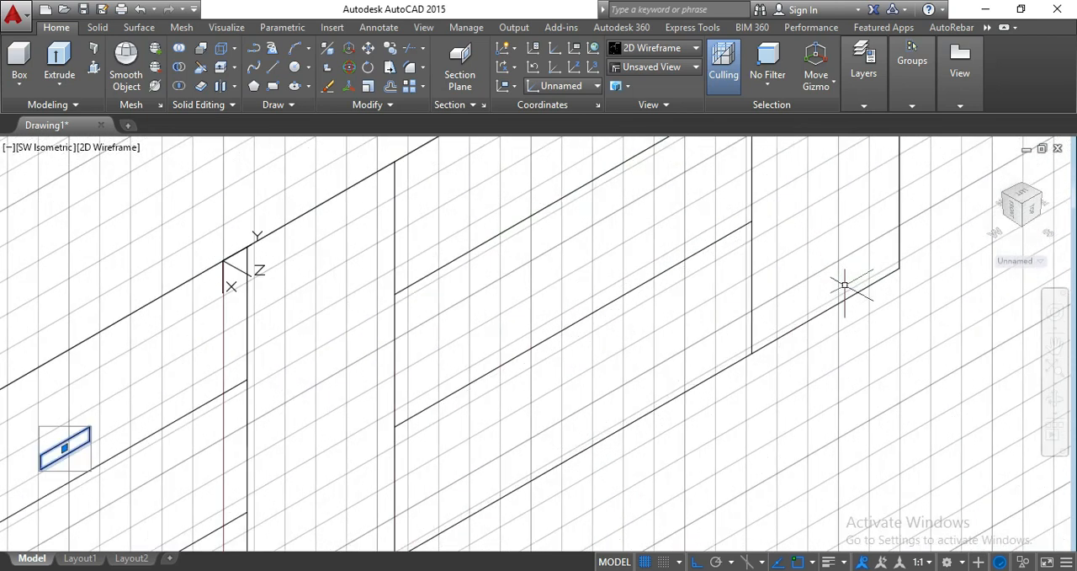
{"action": "key", "text": "Return"}
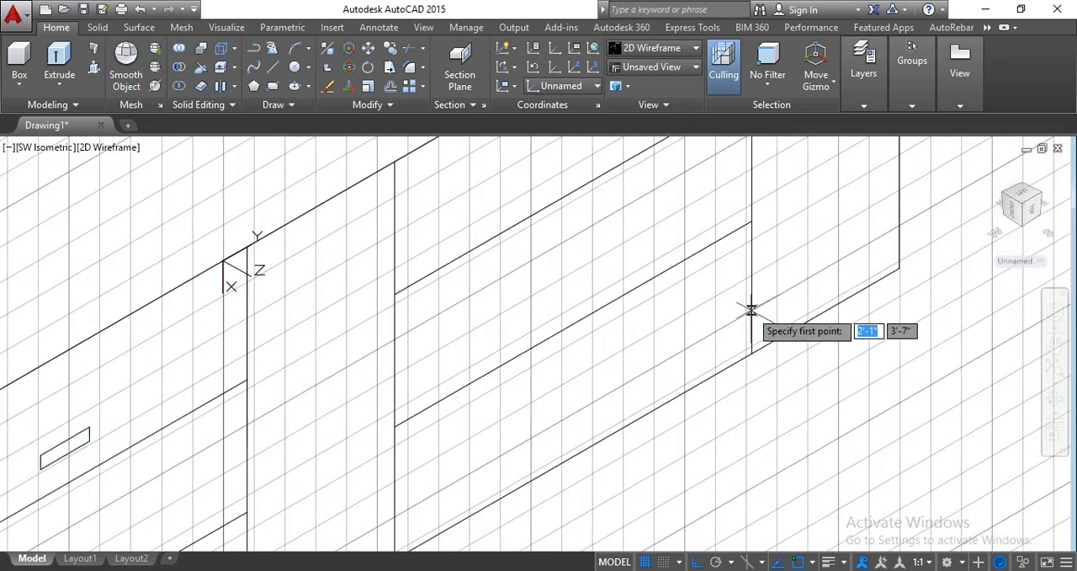
{"action": "left_click", "coordinate": [751, 313]}
{"action": "left_click", "coordinate": [806, 280]}
{"action": "left_click", "coordinate": [808, 315]}
{"action": "key", "text": "Return"}
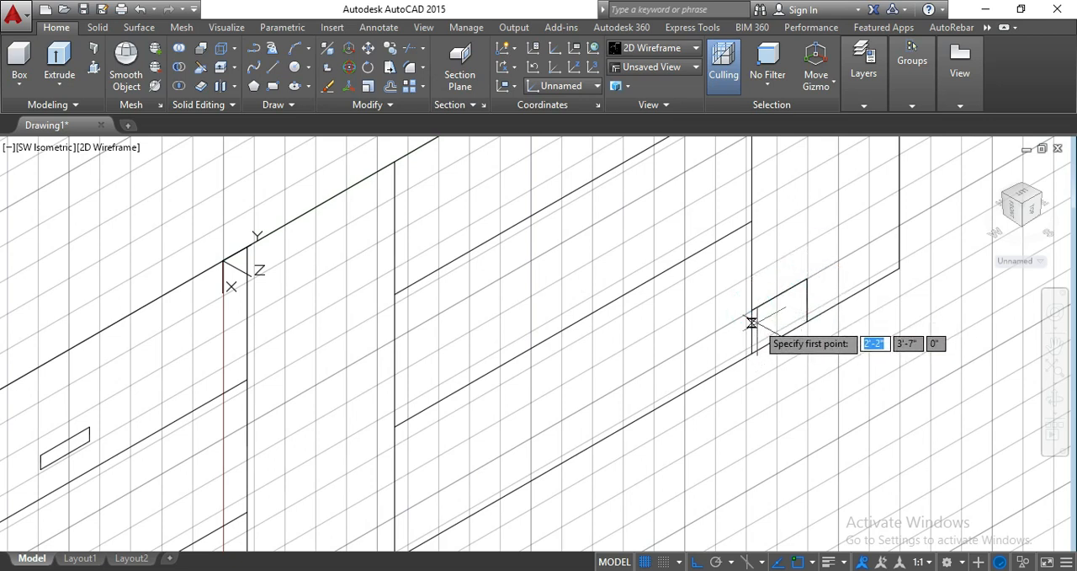
- Draw two parallel slat lines across the small box, from the panel's vertical edge to the box's far side
{"action": "left_click", "coordinate": [751, 320]}
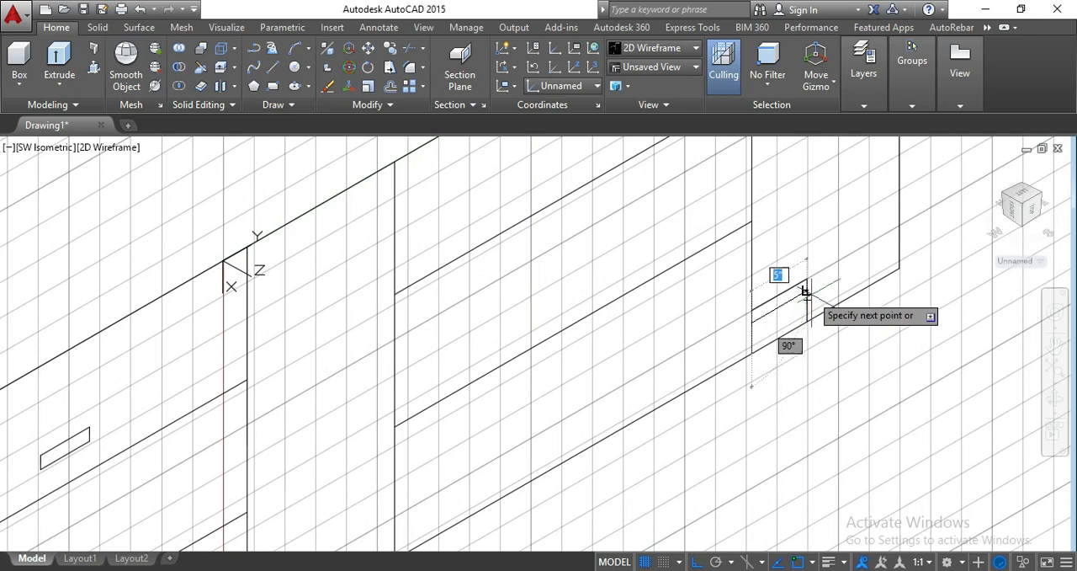
{"action": "left_click", "coordinate": [804, 294]}
{"action": "key", "text": "Return"}
{"action": "key", "text": "Return"}
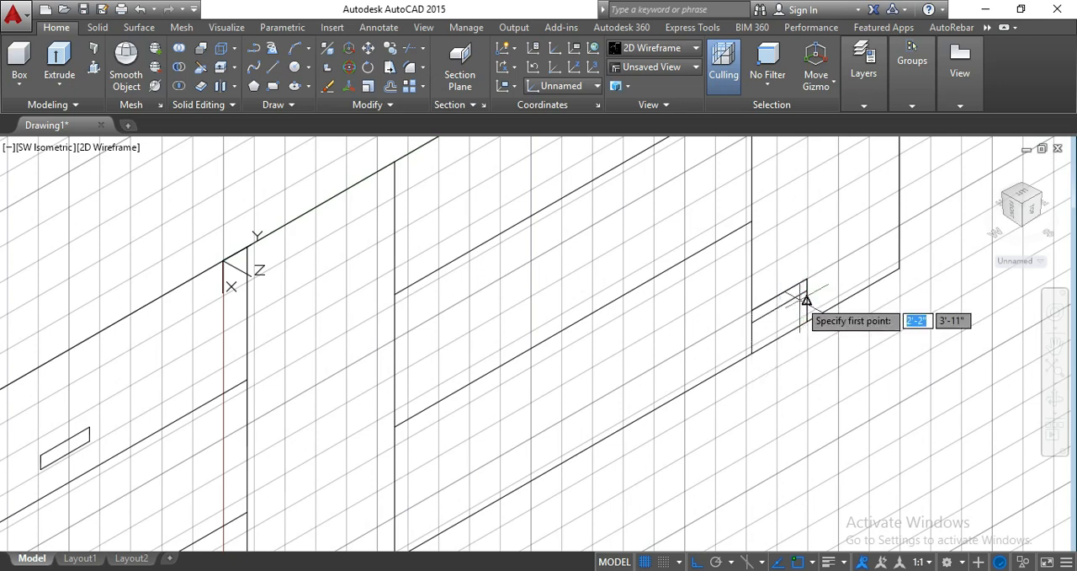
{"action": "left_click", "coordinate": [752, 339]}
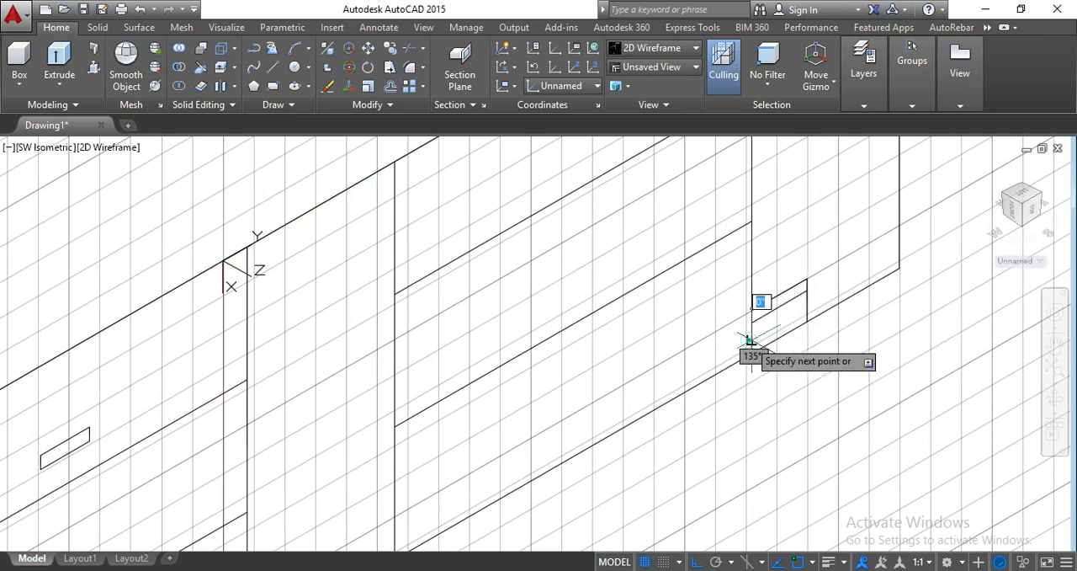
{"action": "left_click", "coordinate": [806, 308]}
{"action": "scroll", "coordinate": [808, 305], "scroll_direction": "down", "scroll_amount": 5}
{"action": "scroll", "coordinate": [830, 329], "scroll_direction": "up", "scroll_amount": 2}
{"action": "scroll", "coordinate": [830, 331], "scroll_direction": "down", "scroll_amount": 1}
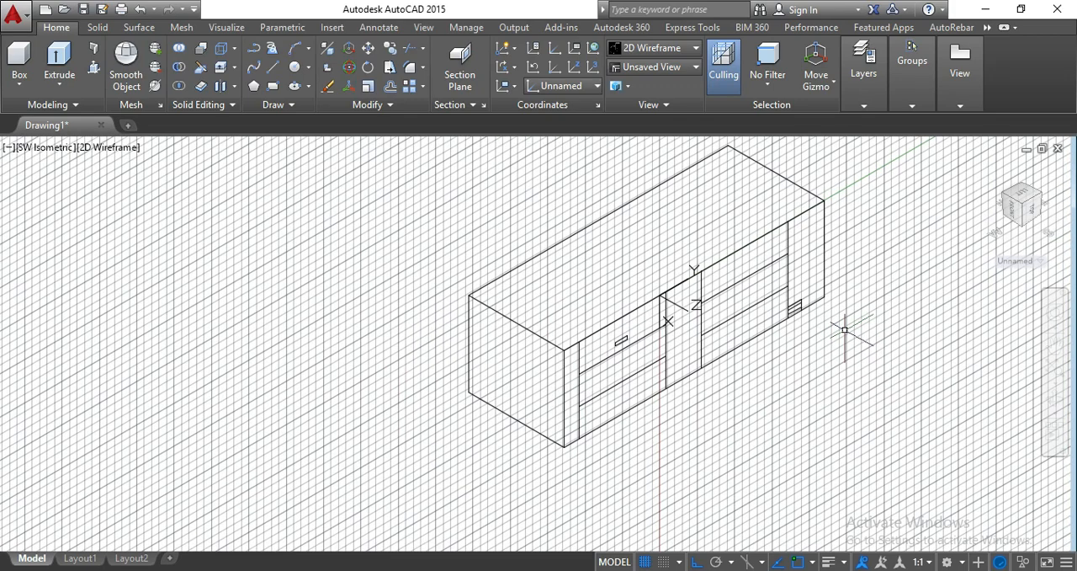